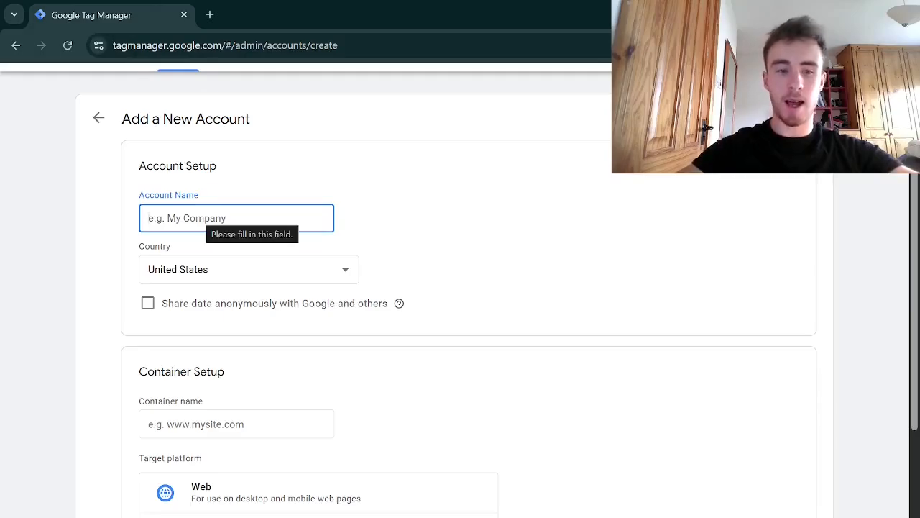
Name the new account and its container both 'GTM tracking for video'
{"action": "type", "text": "GTM"}
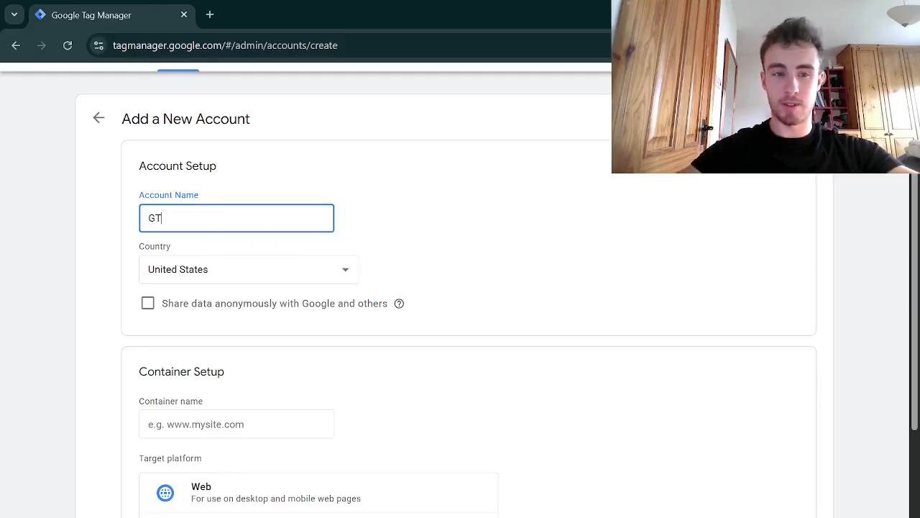
{"action": "type", "text": " tracking for video"}
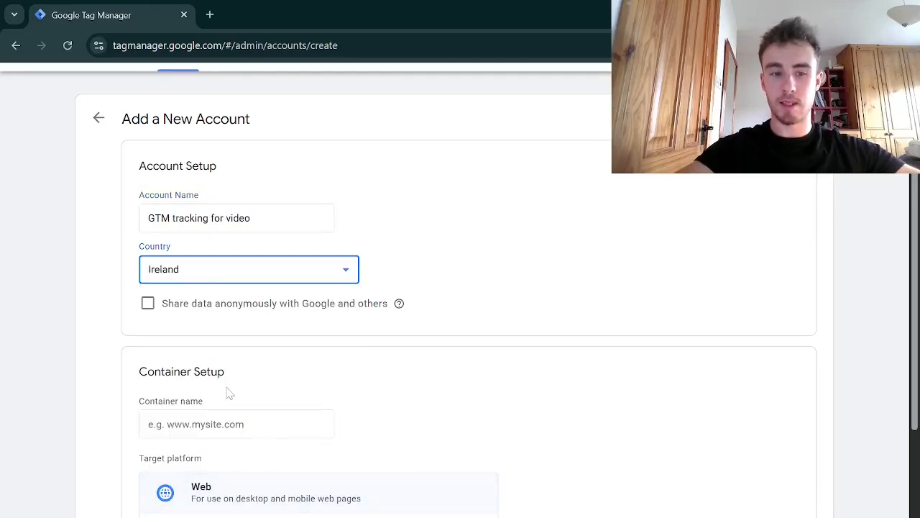
{"action": "scroll", "coordinate": [228, 392], "scroll_direction": "down", "scroll_amount": 2}
{"action": "scroll", "coordinate": [203, 174], "scroll_direction": "up", "scroll_amount": 2}
{"action": "left_click_drag", "start_coordinate": [256, 219], "coordinate": [137, 218]}
{"action": "key", "text": "ctrl+c"}
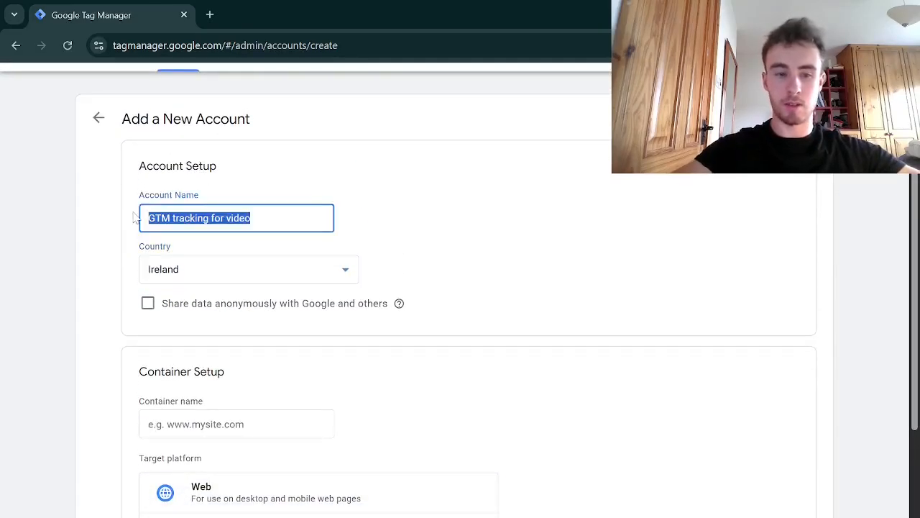
{"action": "left_click", "coordinate": [246, 423]}
{"action": "key", "text": "ctrl+v"}
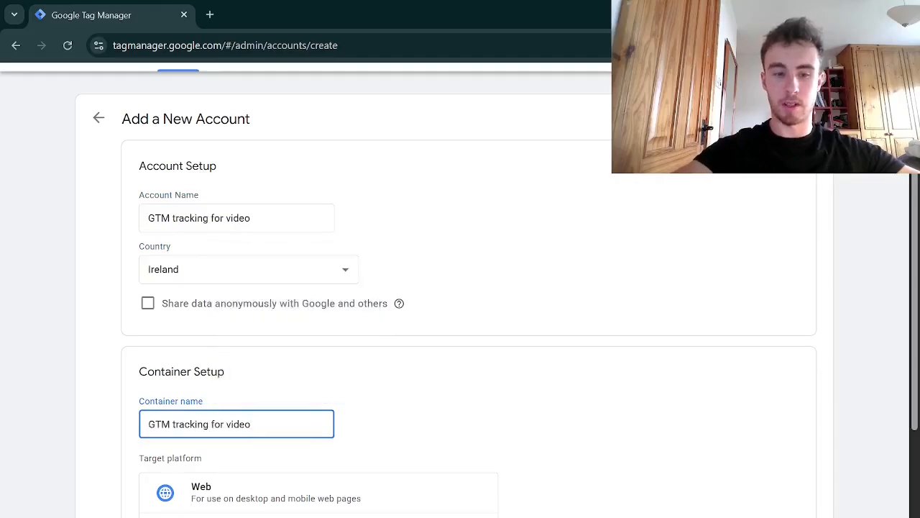
Create the account and accept the Google Tag Manager Terms of Service agreement
{"action": "scroll", "coordinate": [349, 361], "scroll_direction": "down", "scroll_amount": 3}
{"action": "left_click", "coordinate": [156, 504]}
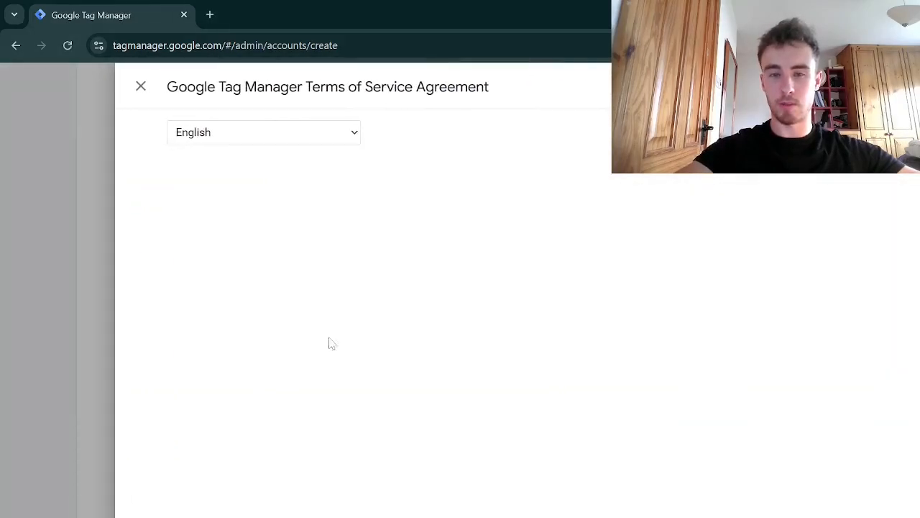
{"action": "scroll", "coordinate": [409, 294], "scroll_direction": "down", "scroll_amount": 3}
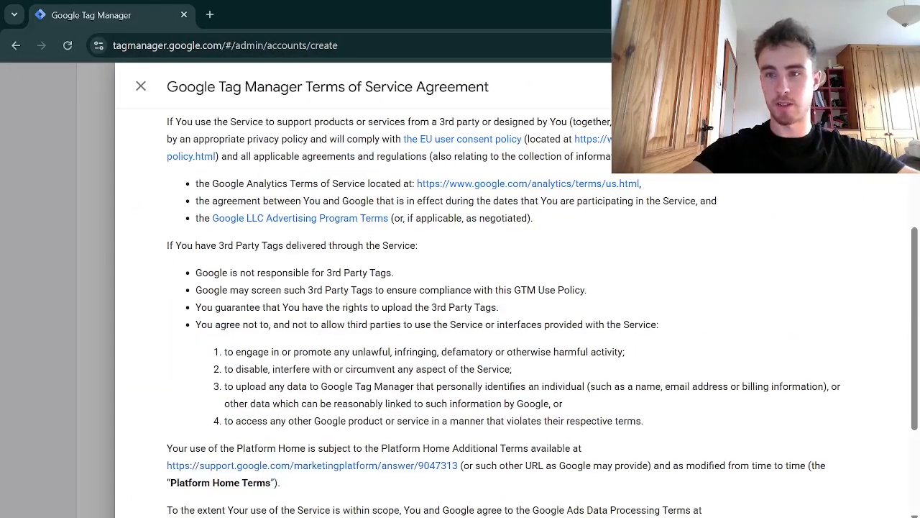
{"action": "left_click", "coordinate": [887, 86]}
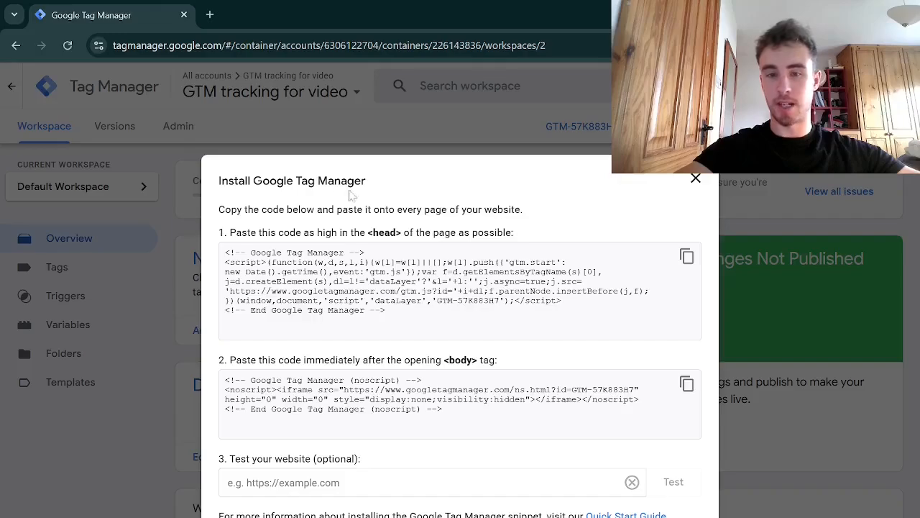
Copy the GTM head snippet and start a new landing page script named 'head tag'
{"action": "left_click", "coordinate": [686, 257]}
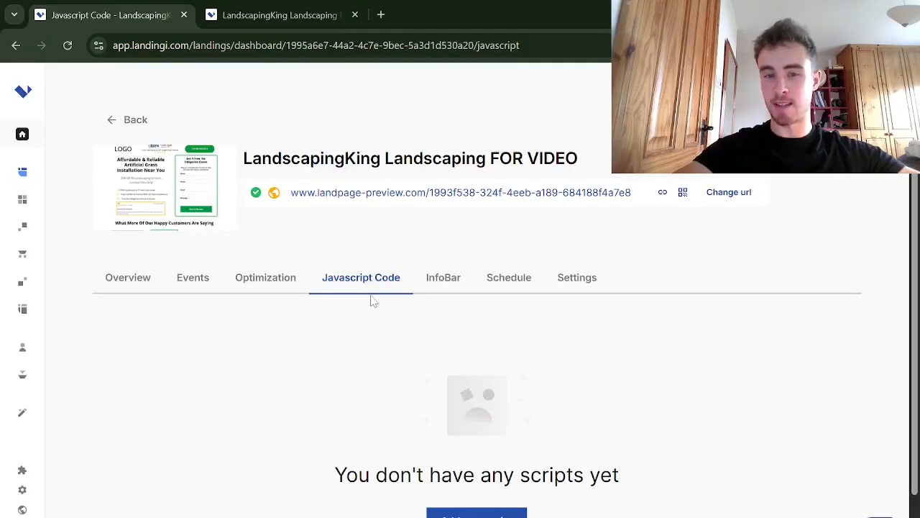
{"action": "left_click", "coordinate": [477, 513]}
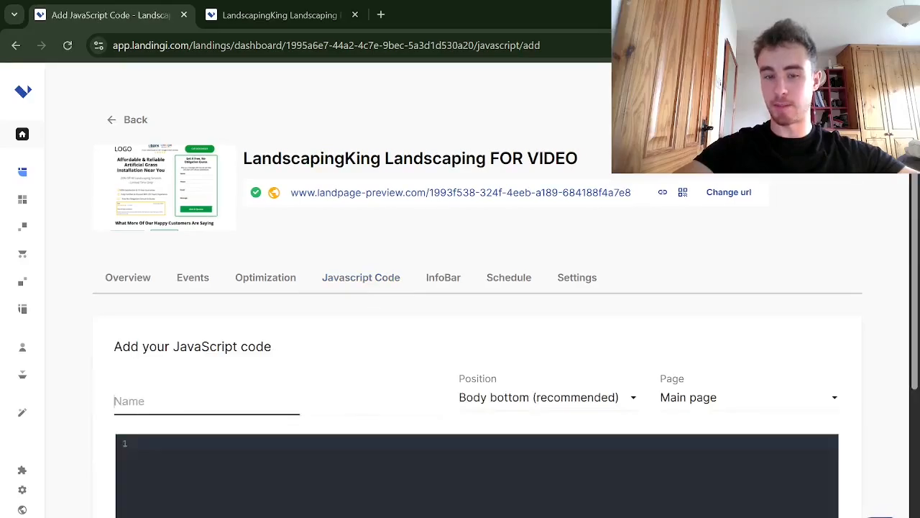
{"action": "type", "text": "hea"}
{"action": "key", "text": "BackSpace"}
{"action": "key", "text": "BackSpace"}
{"action": "key", "text": "BackSpace"}
{"action": "type", "text": "he"}
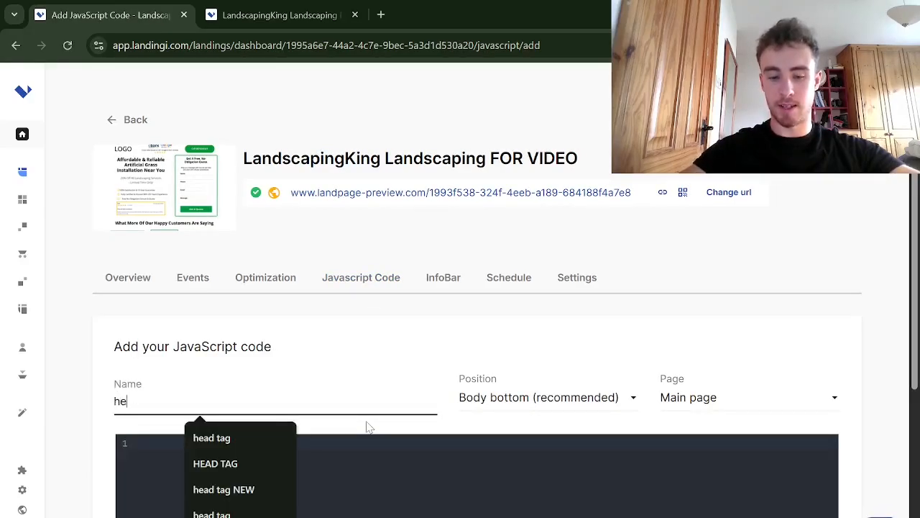
{"action": "type", "text": "ad tag"}
Set the script's position to Head and its page to Both
{"action": "left_click", "coordinate": [503, 398]}
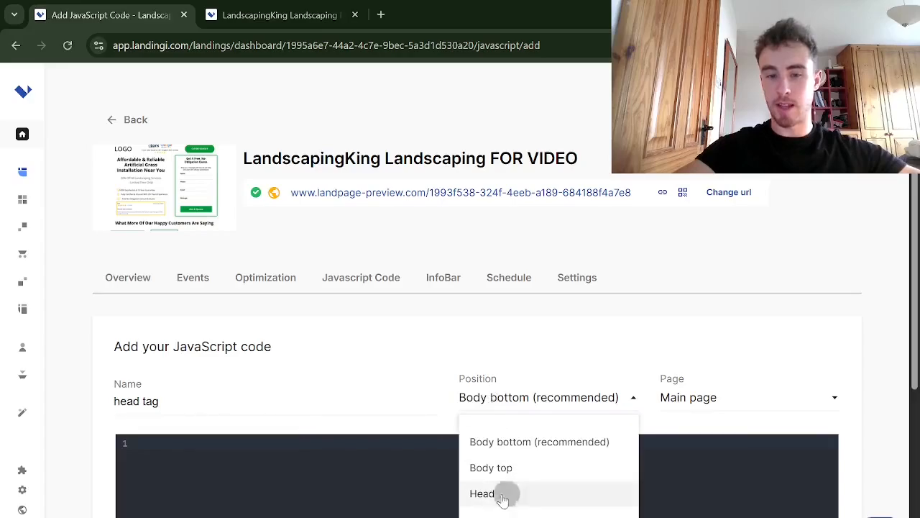
{"action": "left_click", "coordinate": [503, 494]}
{"action": "left_click", "coordinate": [745, 401]}
{"action": "left_click", "coordinate": [695, 495]}
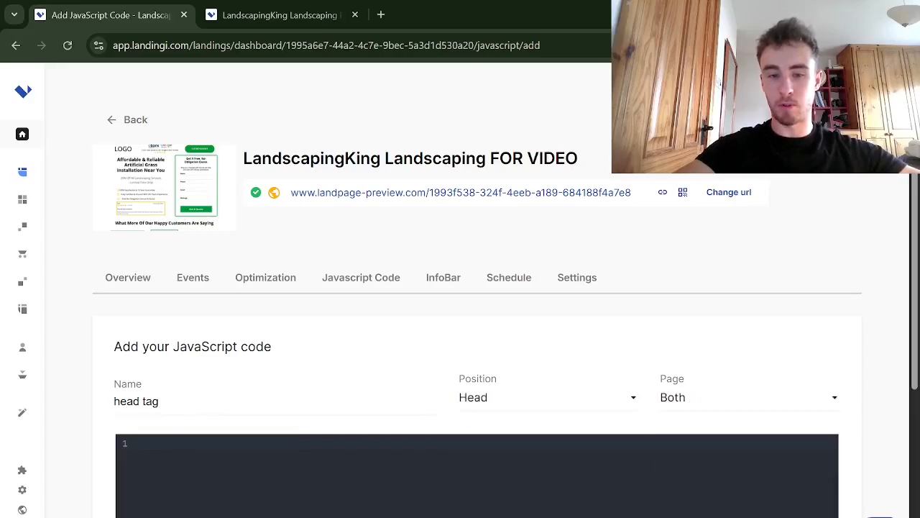
Paste the head snippet into the code editor and add the script
{"action": "left_click", "coordinate": [138, 443]}
{"action": "key", "text": "ctrl+v"}
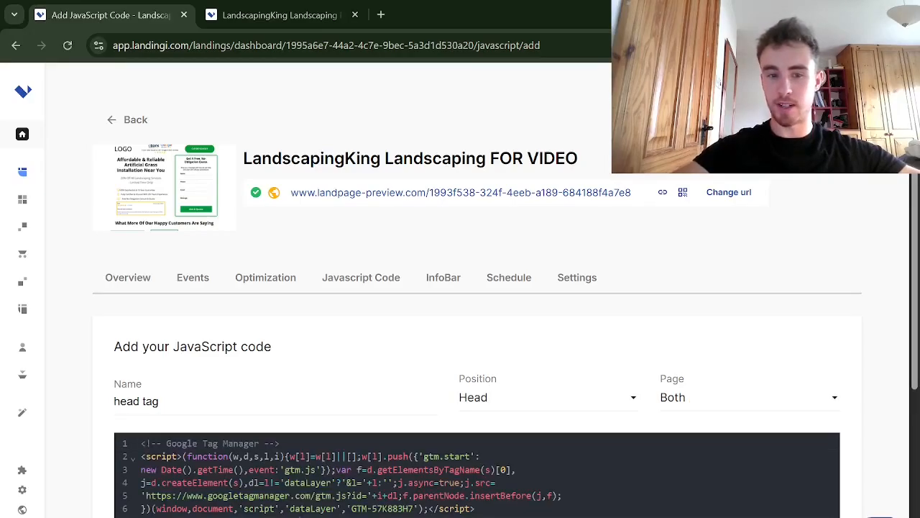
{"action": "scroll", "coordinate": [803, 502], "scroll_direction": "down", "scroll_amount": 4}
{"action": "left_click", "coordinate": [806, 496]}
Copy the GTM body snippet and start another new landing page script
{"action": "left_click", "coordinate": [687, 383]}
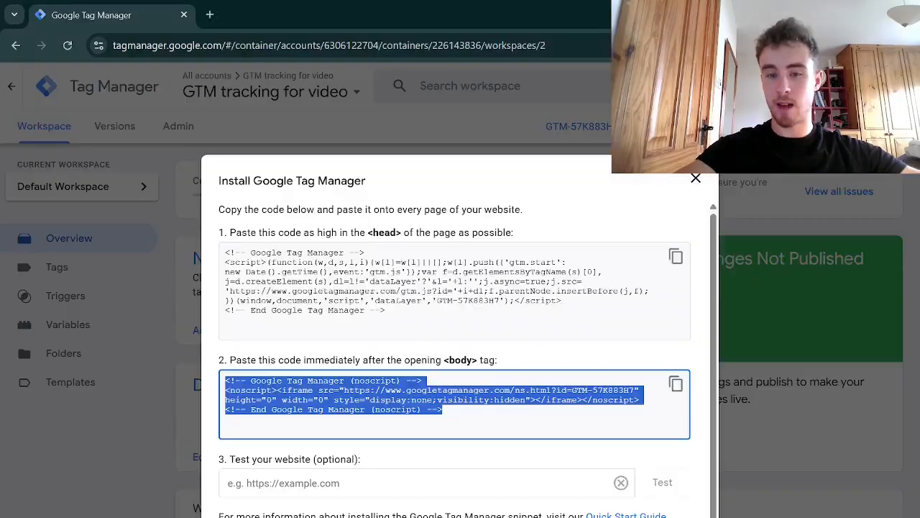
{"action": "left_click", "coordinate": [686, 383]}
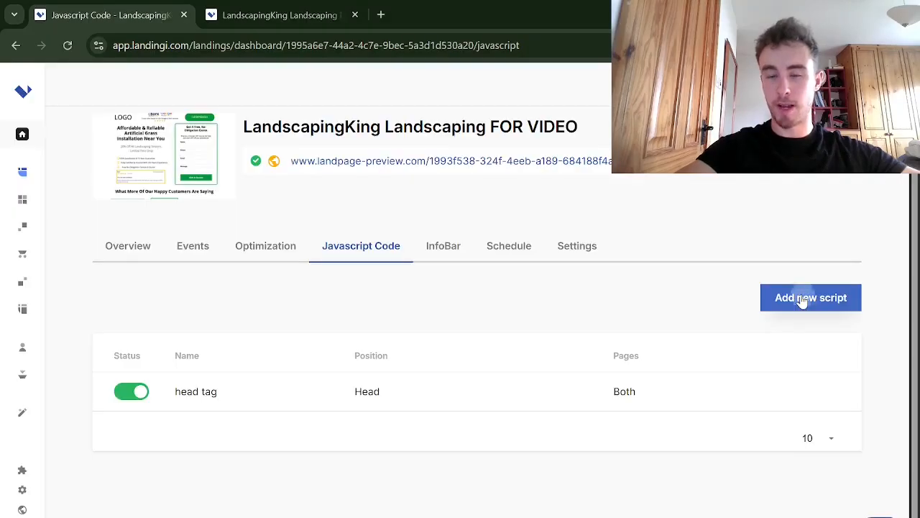
{"action": "left_click", "coordinate": [789, 296]}
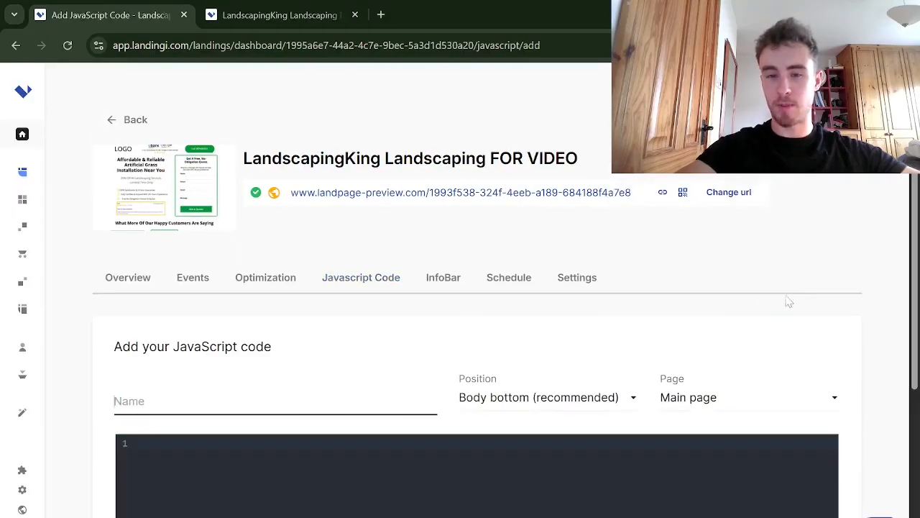
Name the script 'body tag' and set its page to Both
{"action": "left_click", "coordinate": [342, 386]}
{"action": "type", "text": "body tag"}
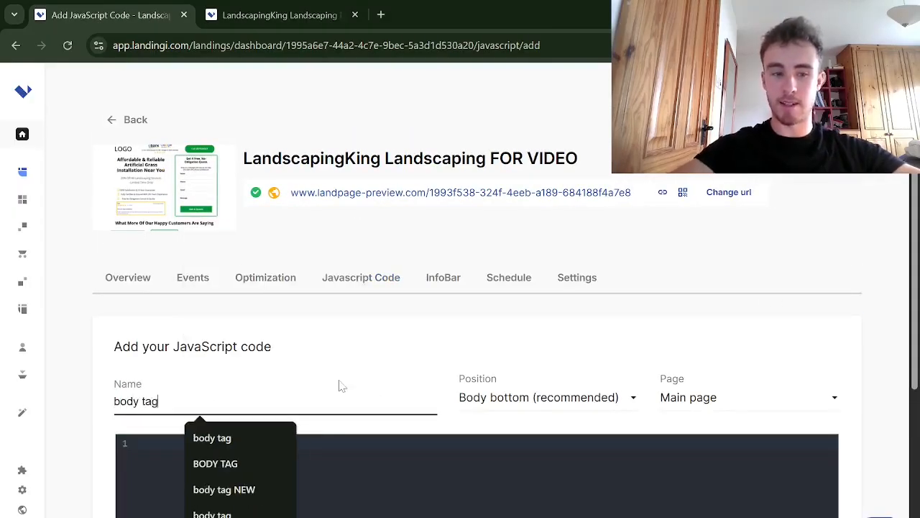
{"action": "left_click", "coordinate": [411, 380]}
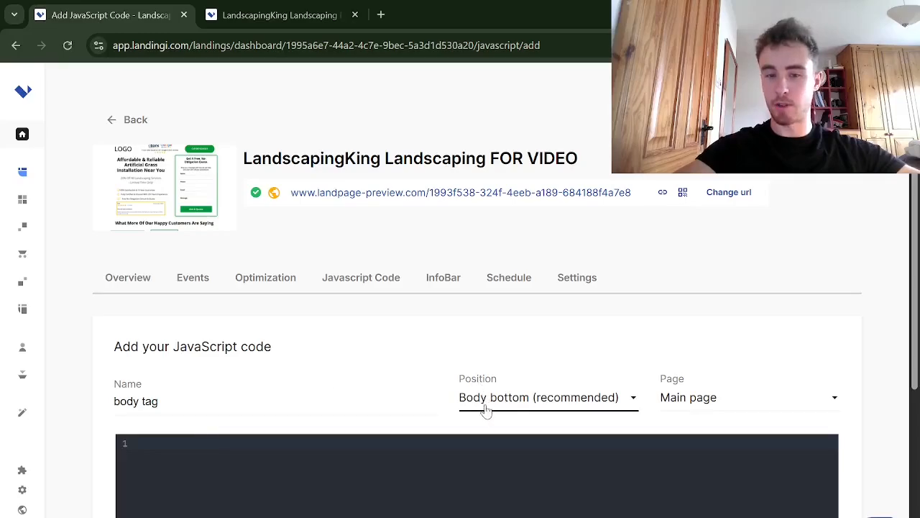
{"action": "left_click", "coordinate": [703, 399]}
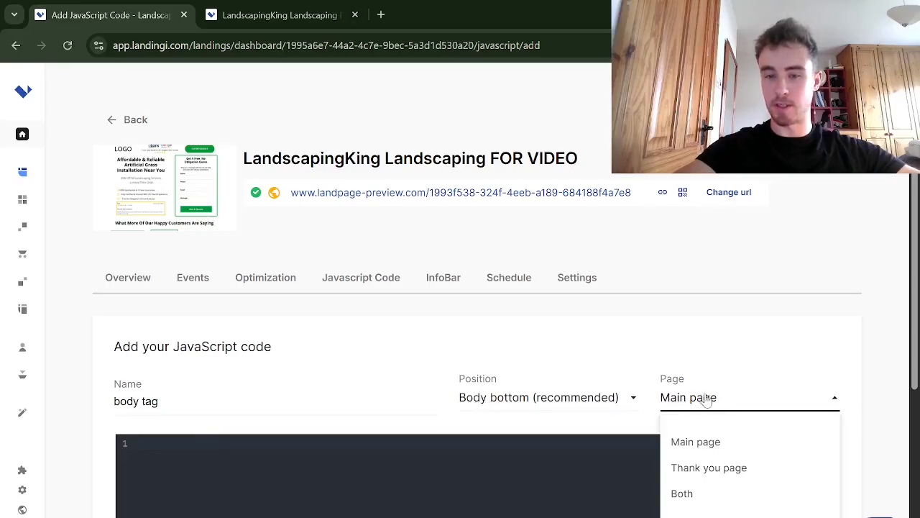
{"action": "left_click", "coordinate": [689, 494]}
Paste the body snippet into the code editor and add the script
{"action": "scroll", "coordinate": [689, 495], "scroll_direction": "down", "scroll_amount": 2}
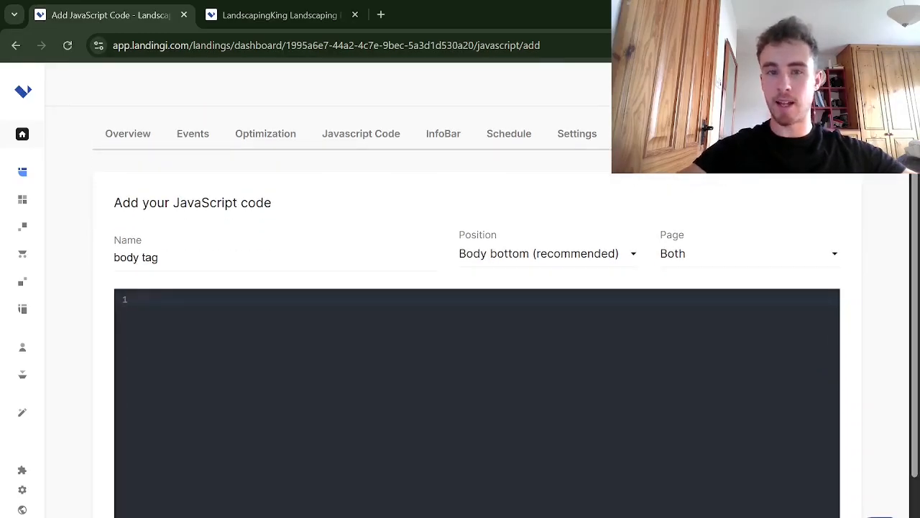
{"action": "key", "text": "ctrl+v"}
{"action": "scroll", "coordinate": [801, 448], "scroll_direction": "down", "scroll_amount": 2}
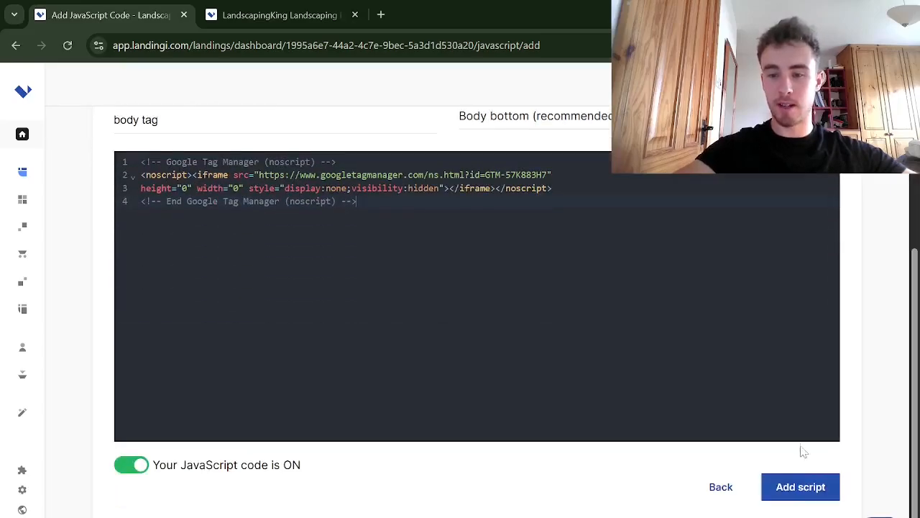
{"action": "left_click", "coordinate": [794, 487]}
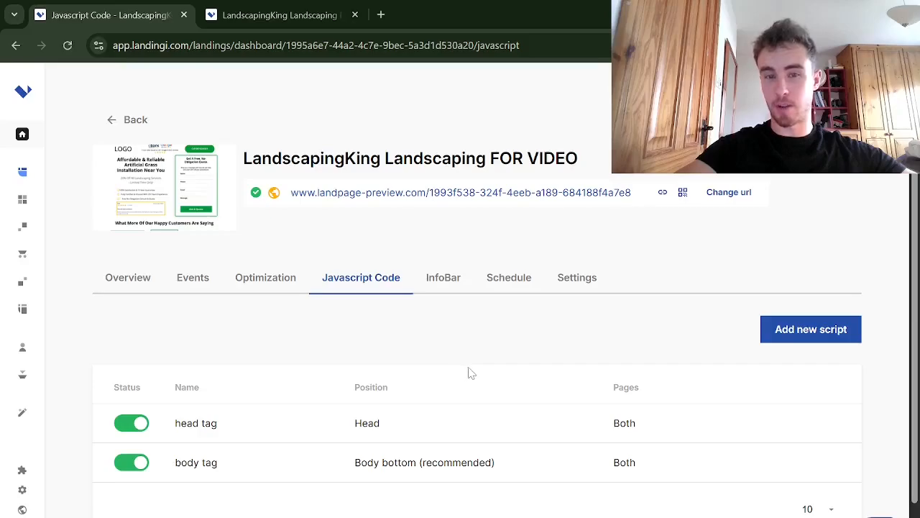
Close the Install Google Tag Manager dialog and open the Tags section
{"action": "key", "text": "alt+Tab"}
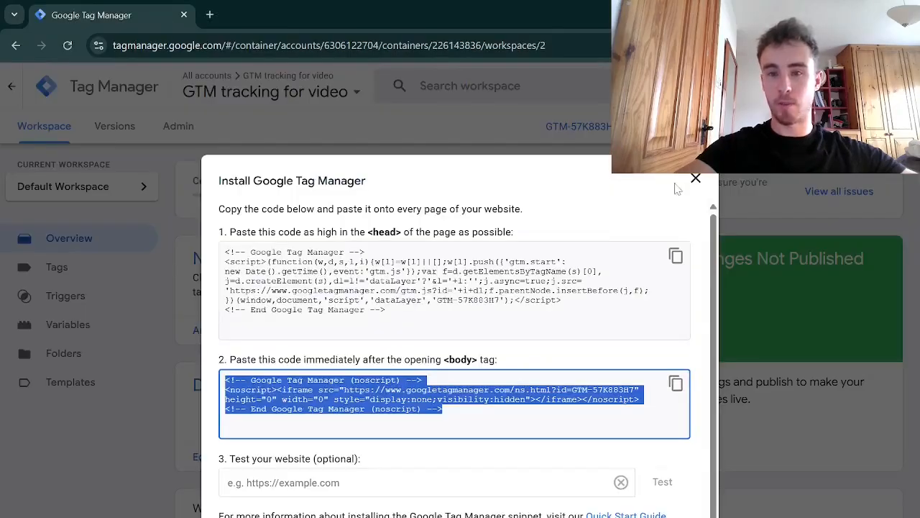
{"action": "left_click", "coordinate": [694, 179]}
{"action": "left_click", "coordinate": [71, 269]}
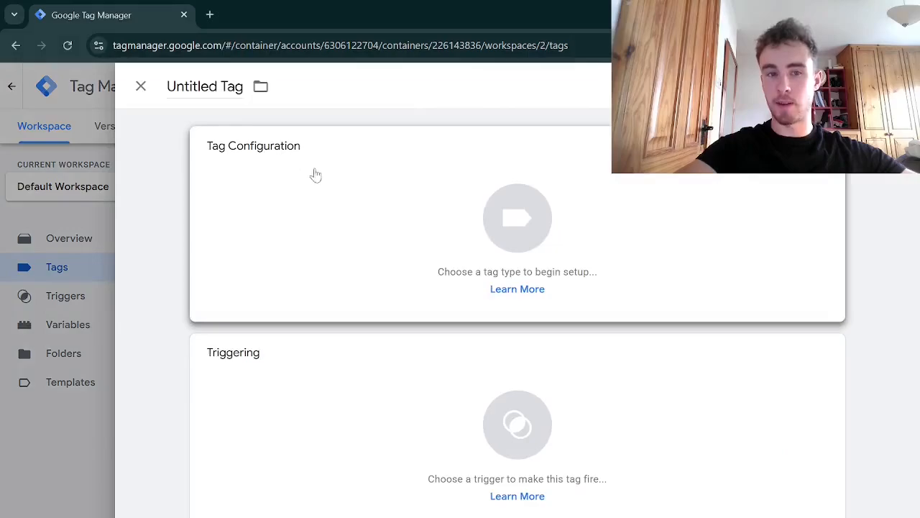
Create a new tag with the Conversion Linker tag type
{"action": "left_click", "coordinate": [365, 209]}
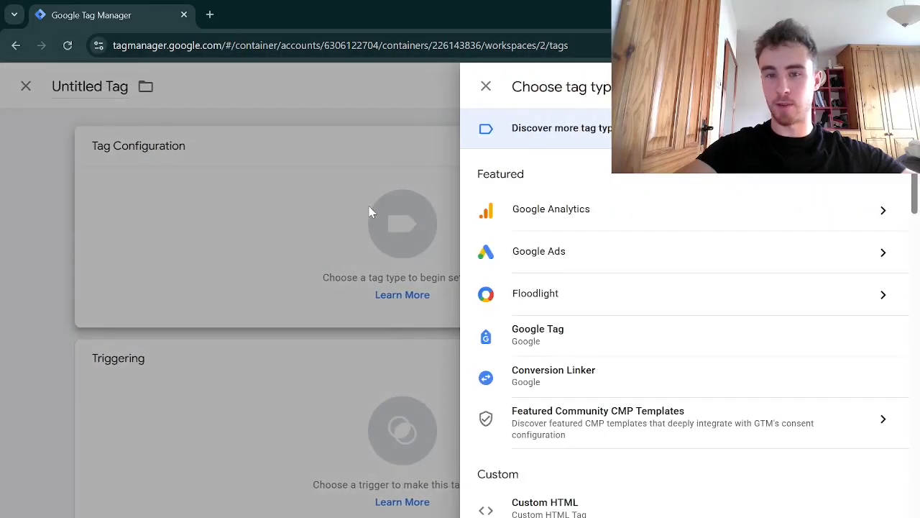
{"action": "scroll", "coordinate": [633, 238], "scroll_direction": "down", "scroll_amount": 2}
{"action": "left_click", "coordinate": [565, 244]}
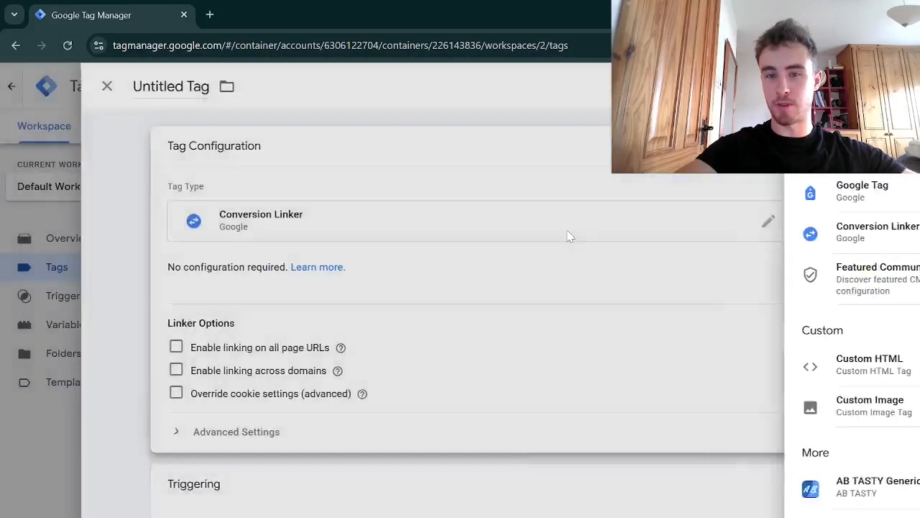
Set the tag's firing trigger to All Pages and save the tag
{"action": "scroll", "coordinate": [370, 484], "scroll_direction": "down", "scroll_amount": 2}
{"action": "scroll", "coordinate": [373, 454], "scroll_direction": "up", "scroll_amount": 2}
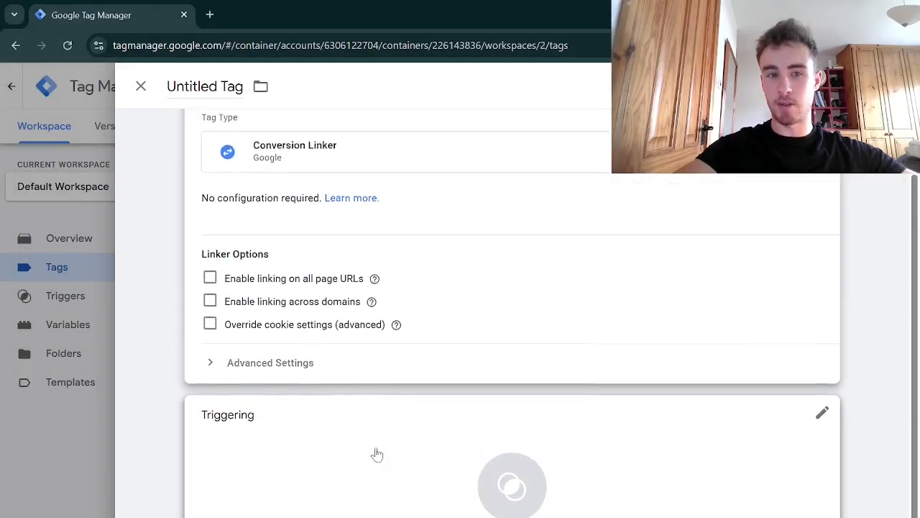
{"action": "scroll", "coordinate": [355, 252], "scroll_direction": "down", "scroll_amount": 1}
{"action": "left_click", "coordinate": [360, 465]}
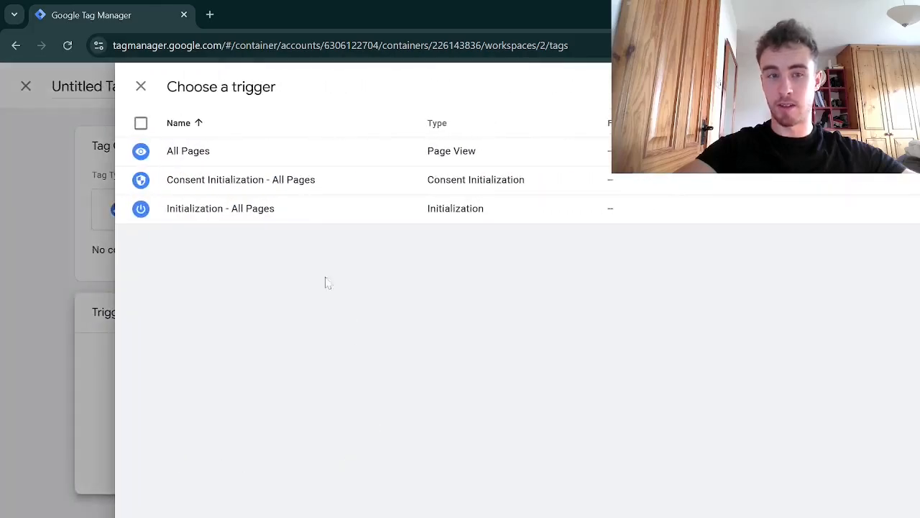
{"action": "left_click", "coordinate": [253, 150]}
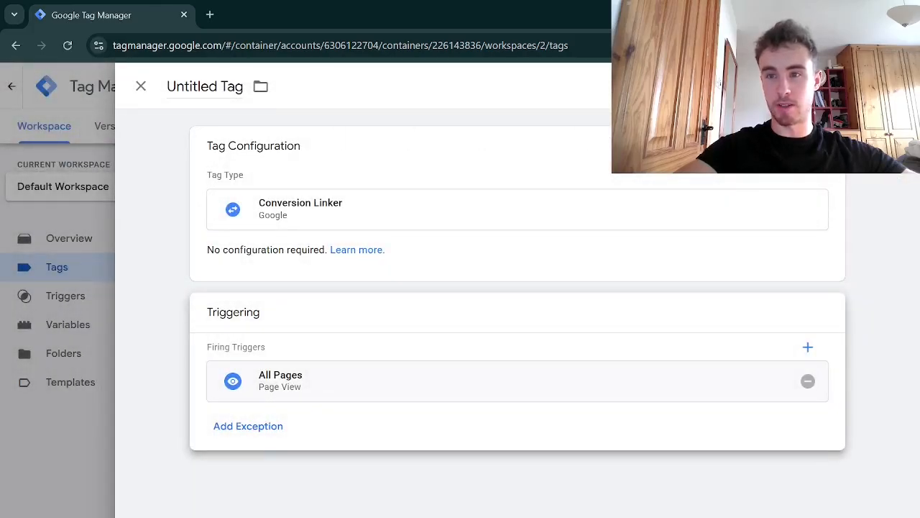
{"action": "left_click", "coordinate": [851, 86]}
{"action": "left_click", "coordinate": [580, 297]}
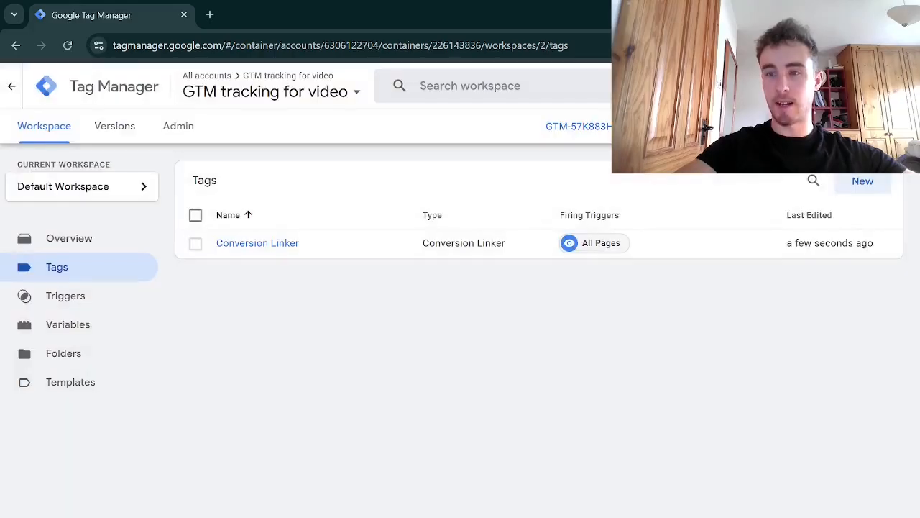
Create a new tag with the Google Ads Conversion Tracking tag type
{"action": "left_click", "coordinate": [863, 181]}
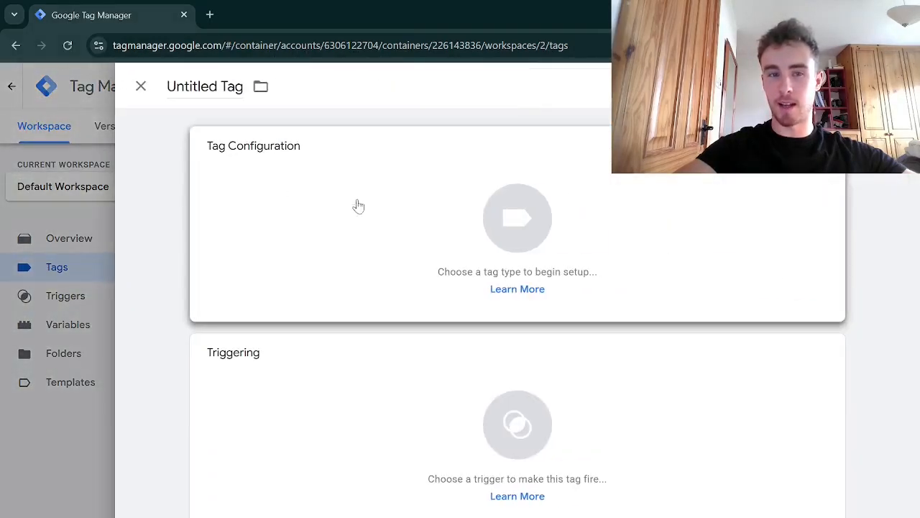
{"action": "left_click", "coordinate": [358, 206]}
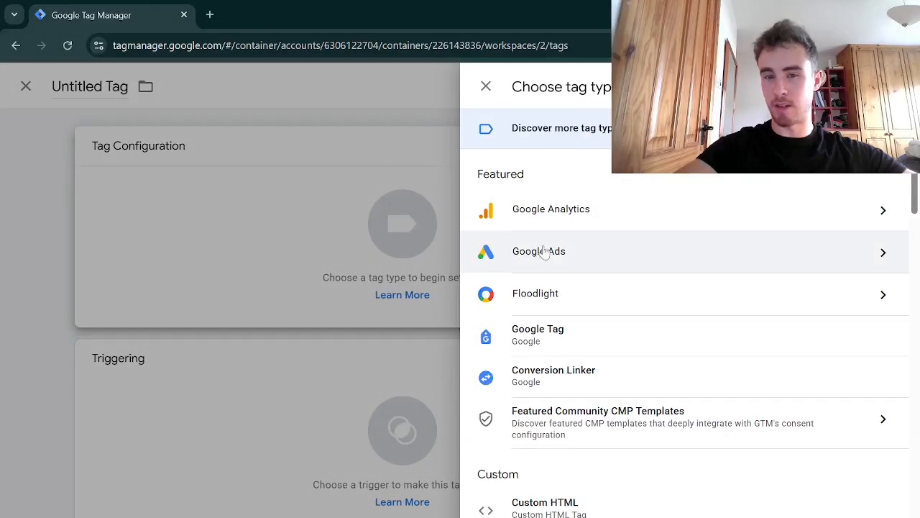
{"action": "left_click", "coordinate": [543, 251]}
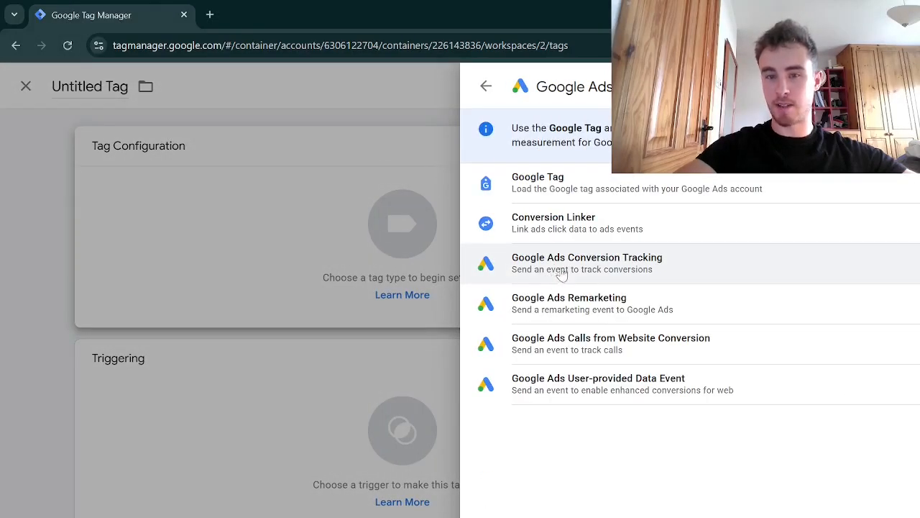
{"action": "left_click", "coordinate": [563, 271]}
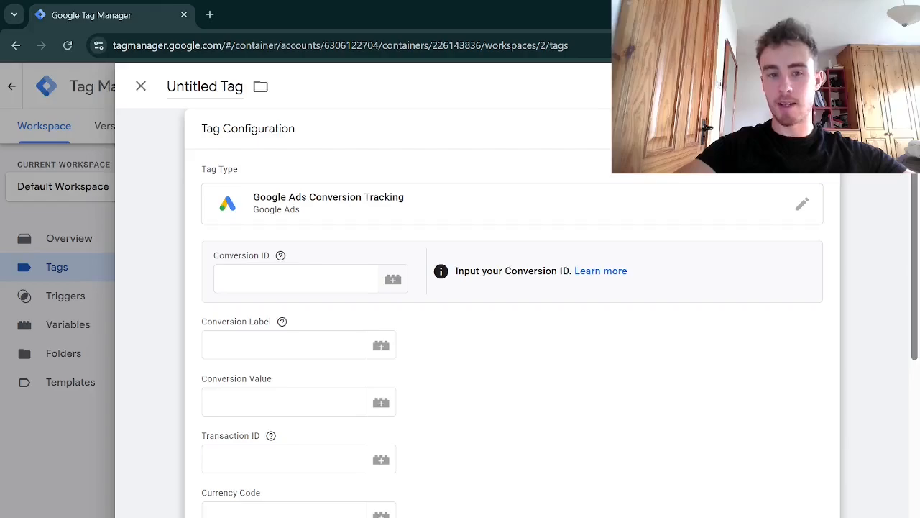
Switch to Google Ads and start creating a new conversion action
{"action": "left_click", "coordinate": [296, 278]}
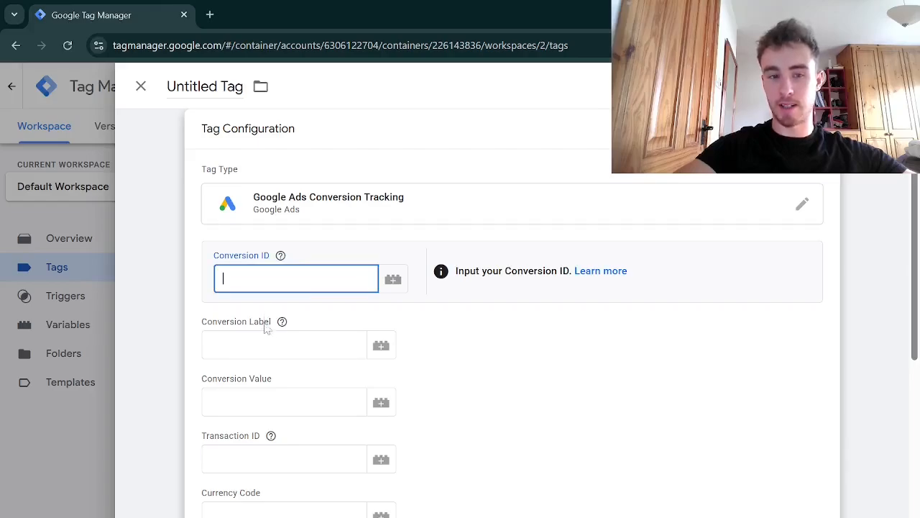
{"action": "left_click", "coordinate": [284, 345]}
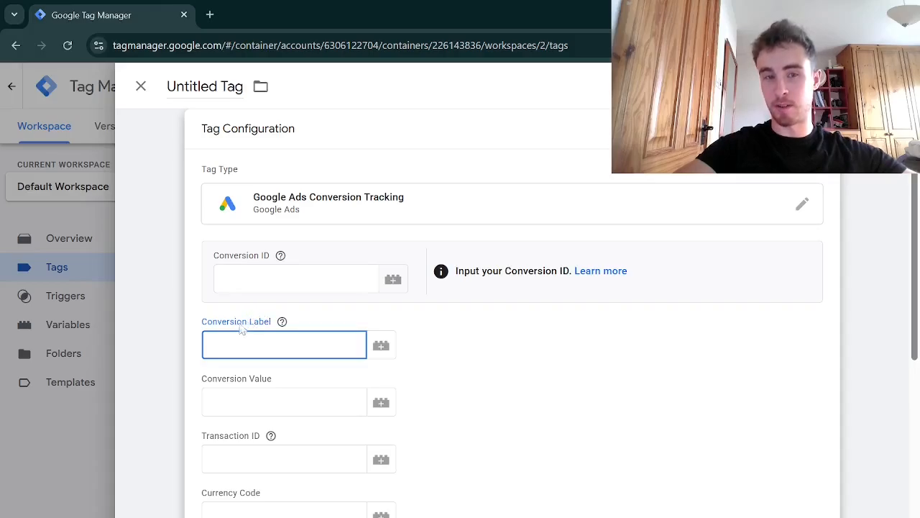
{"action": "key", "text": "shift+Tab"}
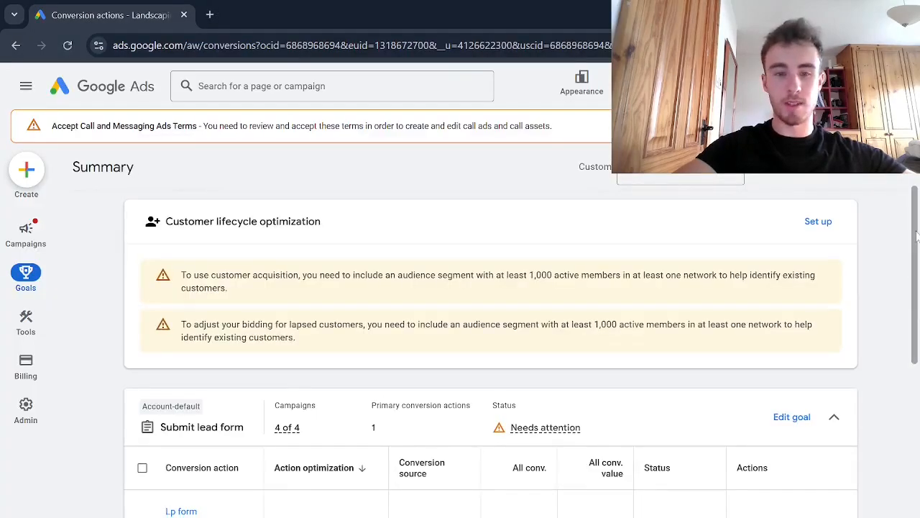
{"action": "scroll", "coordinate": [916, 232], "scroll_direction": "up", "scroll_amount": 1}
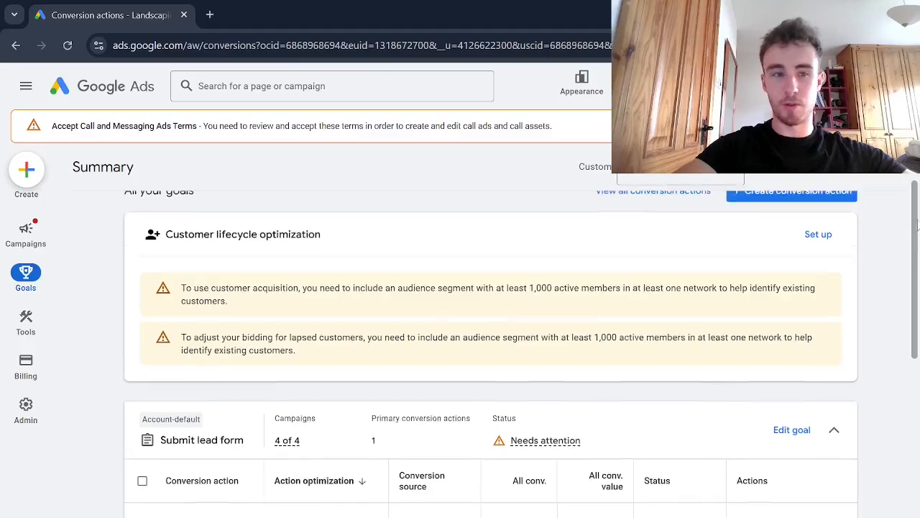
{"action": "left_click", "coordinate": [813, 225]}
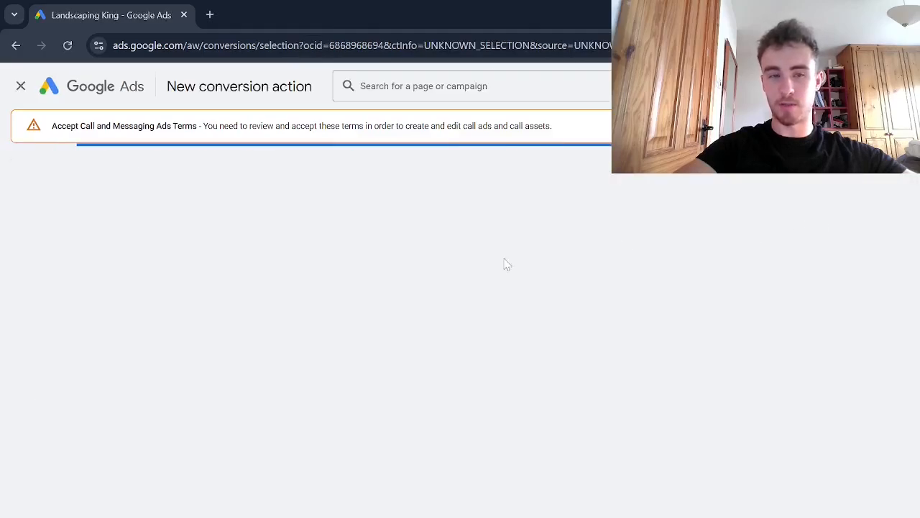
Enter the landing page preview URL as the website domain and scan it
{"action": "left_click", "coordinate": [233, 352]}
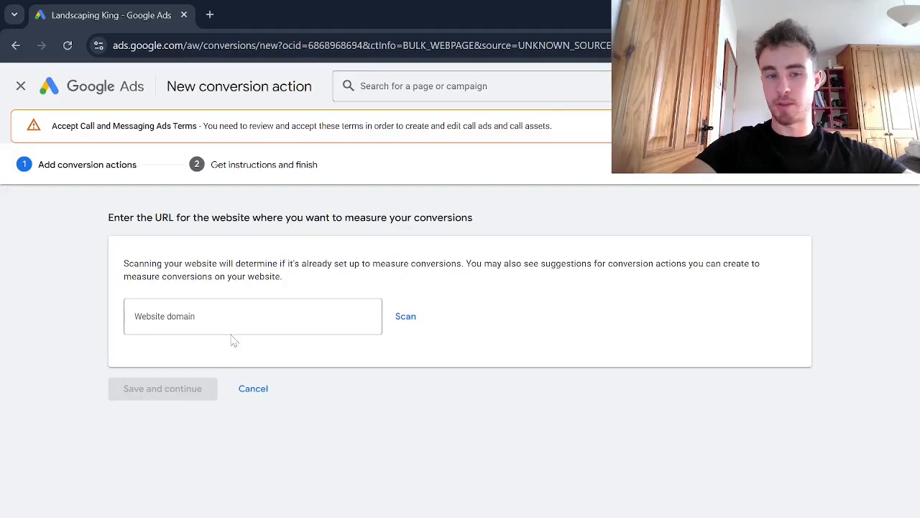
{"action": "left_click", "coordinate": [228, 327]}
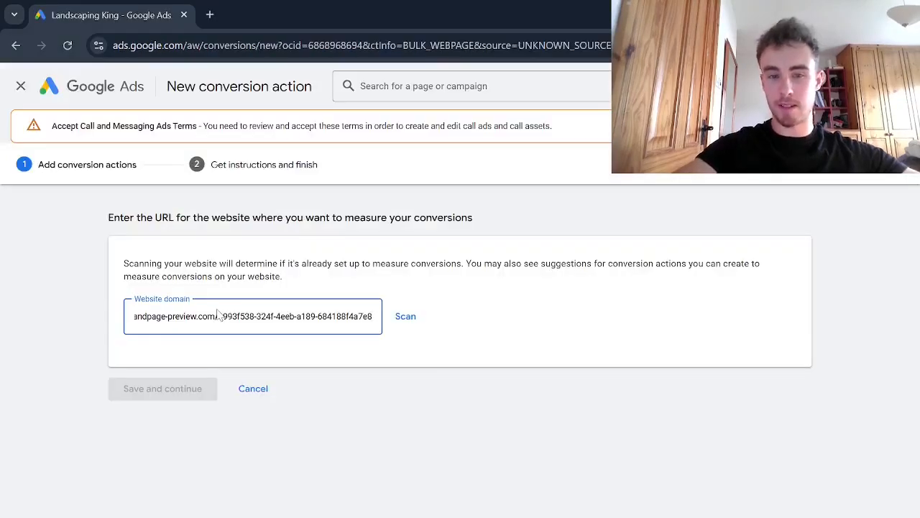
{"action": "left_click", "coordinate": [397, 316]}
Choose to add a conversion action manually and set its goal category to Submit lead form
{"action": "scroll", "coordinate": [313, 406], "scroll_direction": "down", "scroll_amount": 5}
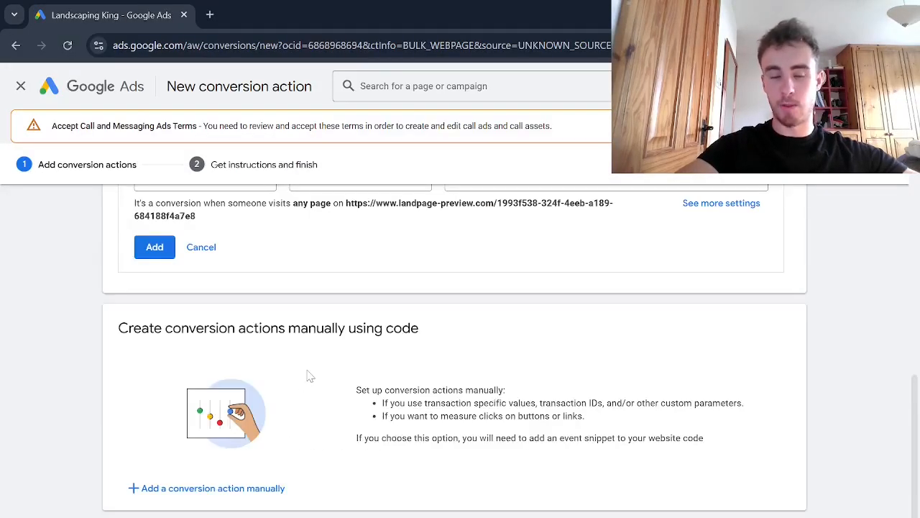
{"action": "left_click", "coordinate": [246, 488]}
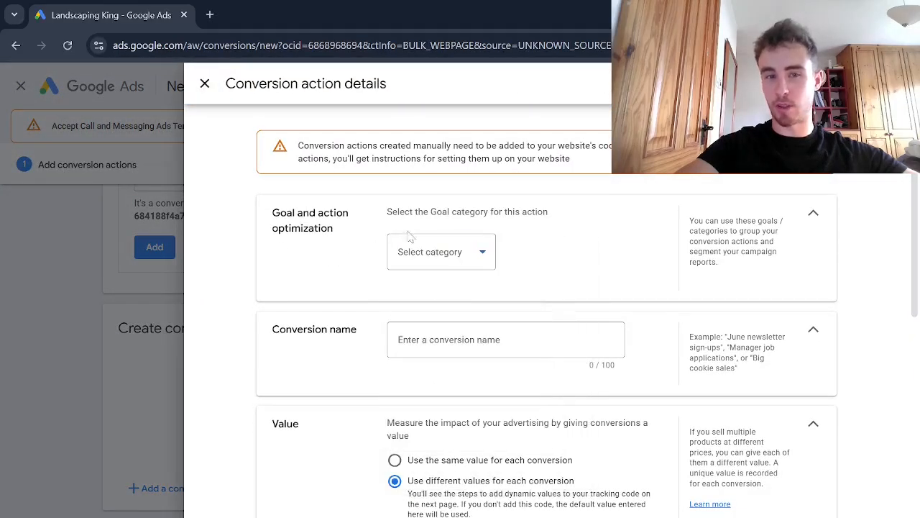
{"action": "left_click", "coordinate": [428, 253]}
{"action": "scroll", "coordinate": [431, 353], "scroll_direction": "down", "scroll_amount": 3}
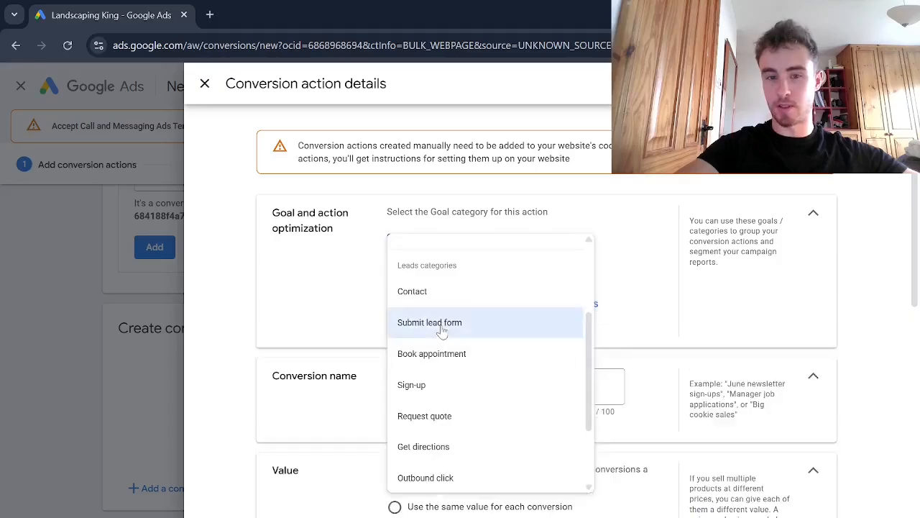
{"action": "left_click", "coordinate": [418, 327]}
Name the conversion 'landing page form submission for video' and choose not to use a value for it
{"action": "left_click", "coordinate": [446, 378]}
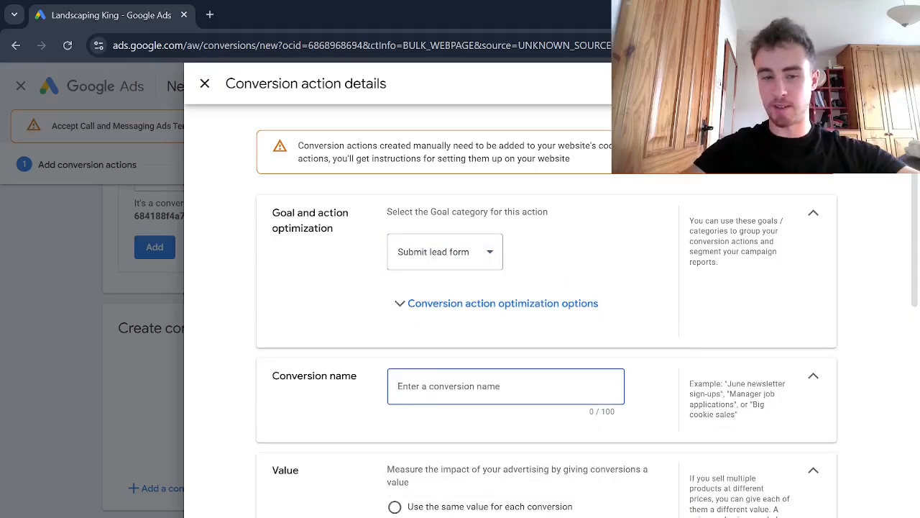
{"action": "type", "text": "landing page form submission for video"}
{"action": "scroll", "coordinate": [918, 223], "scroll_direction": "down", "scroll_amount": 2}
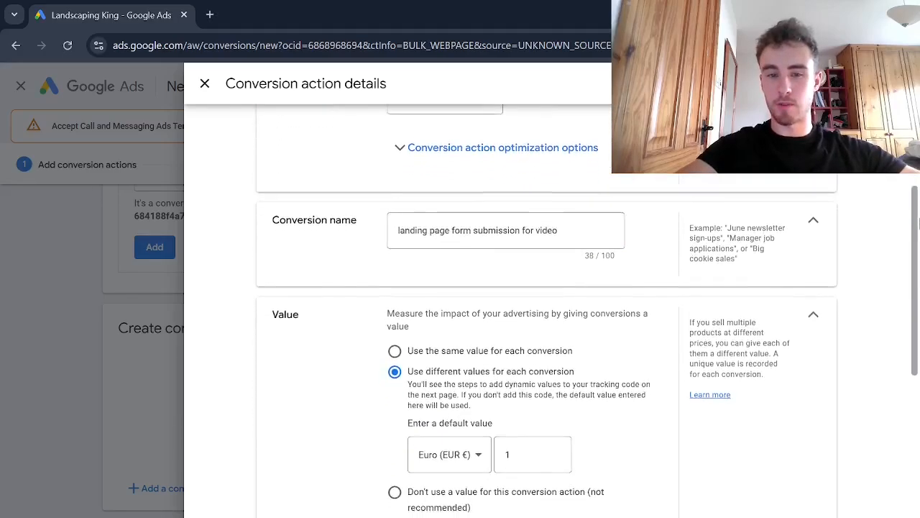
{"action": "scroll", "coordinate": [918, 224], "scroll_direction": "down", "scroll_amount": 1}
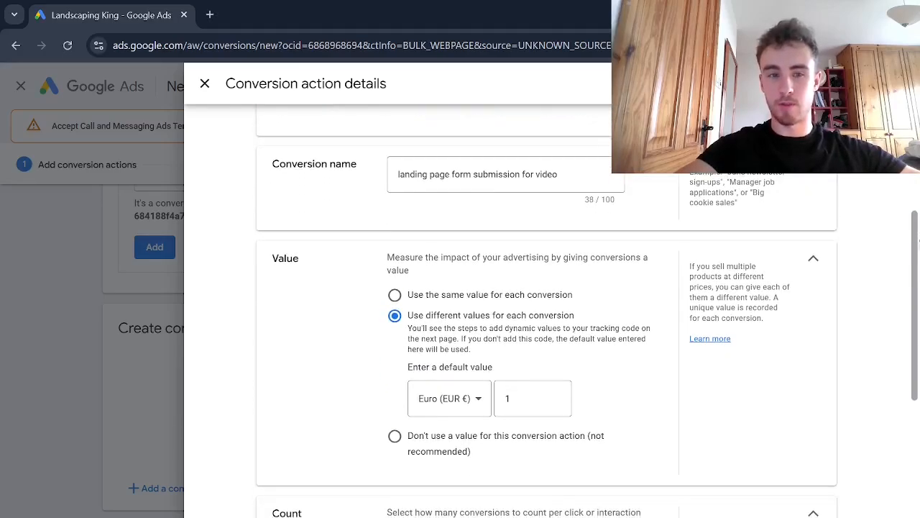
{"action": "left_click", "coordinate": [394, 436]}
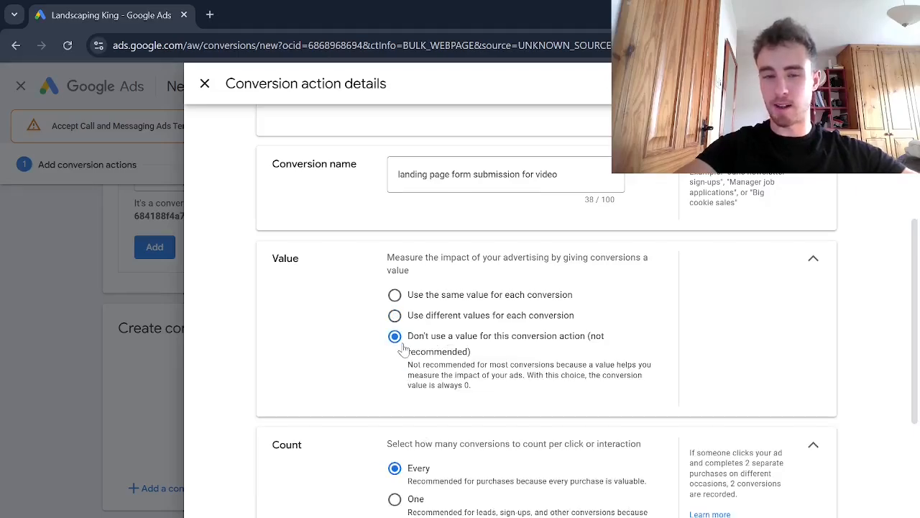
Set the conversion count to One and complete the new conversion action
{"action": "scroll", "coordinate": [401, 351], "scroll_direction": "down", "scroll_amount": 2}
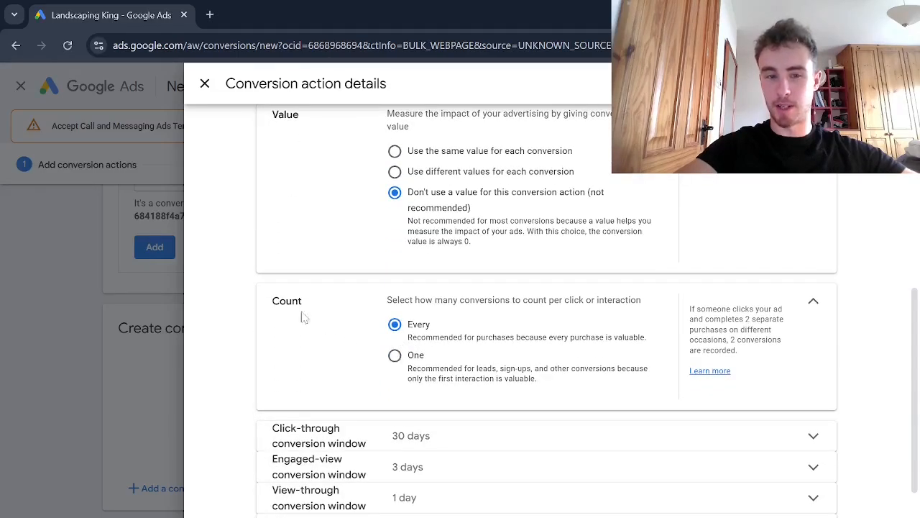
{"action": "left_click", "coordinate": [395, 360]}
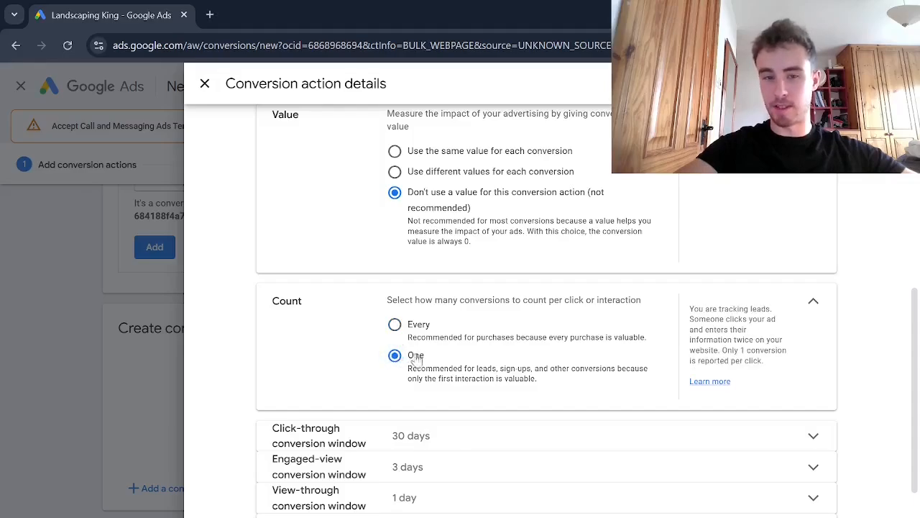
{"action": "scroll", "coordinate": [409, 360], "scroll_direction": "down", "scroll_amount": 1}
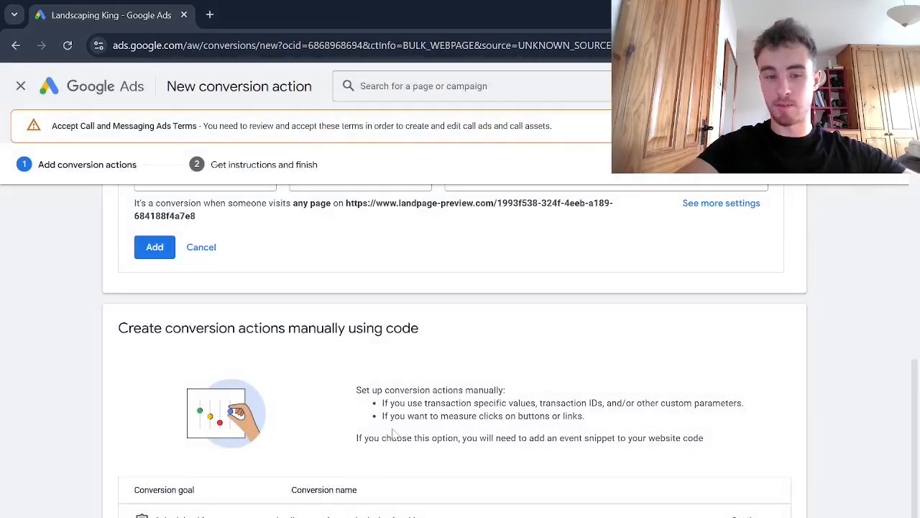
{"action": "scroll", "coordinate": [396, 433], "scroll_direction": "down", "scroll_amount": 1}
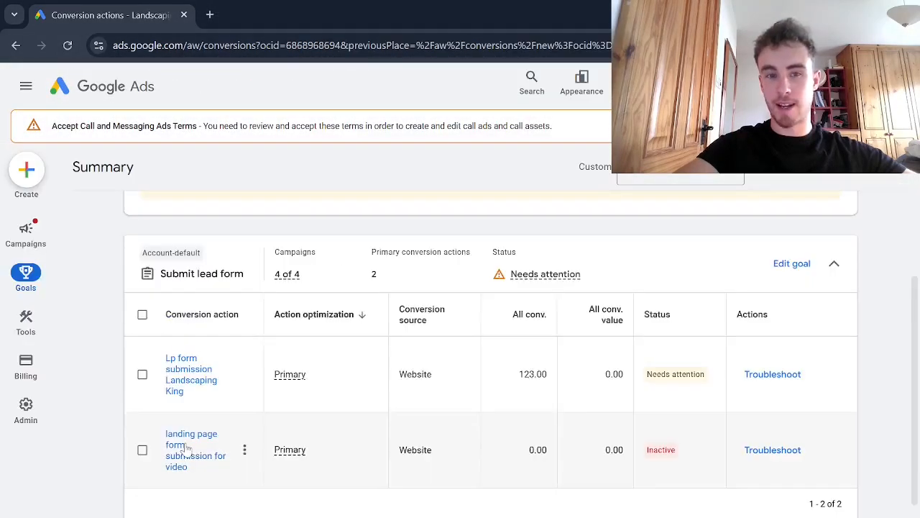
Open the new conversion action's Google Tag Manager setup instructions and copy its Conversion ID
{"action": "left_click", "coordinate": [183, 446]}
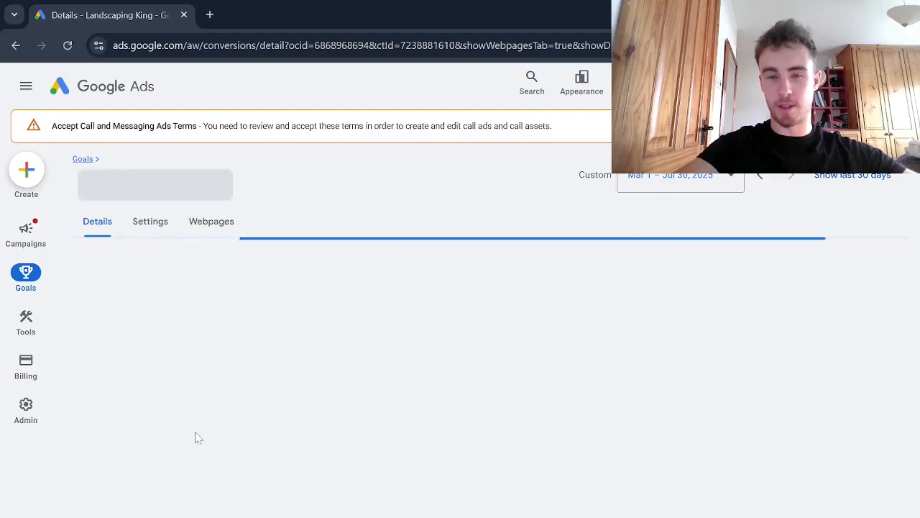
{"action": "scroll", "coordinate": [360, 359], "scroll_direction": "down", "scroll_amount": 3}
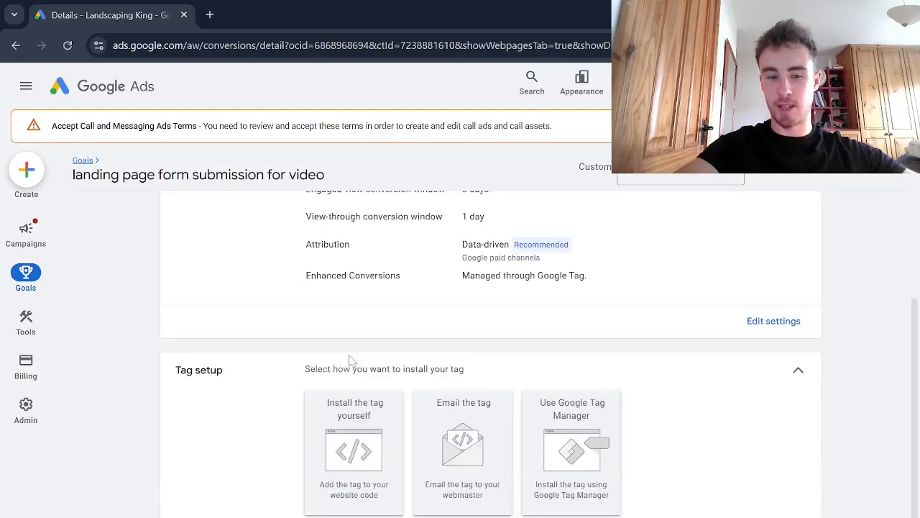
{"action": "left_click", "coordinate": [569, 424]}
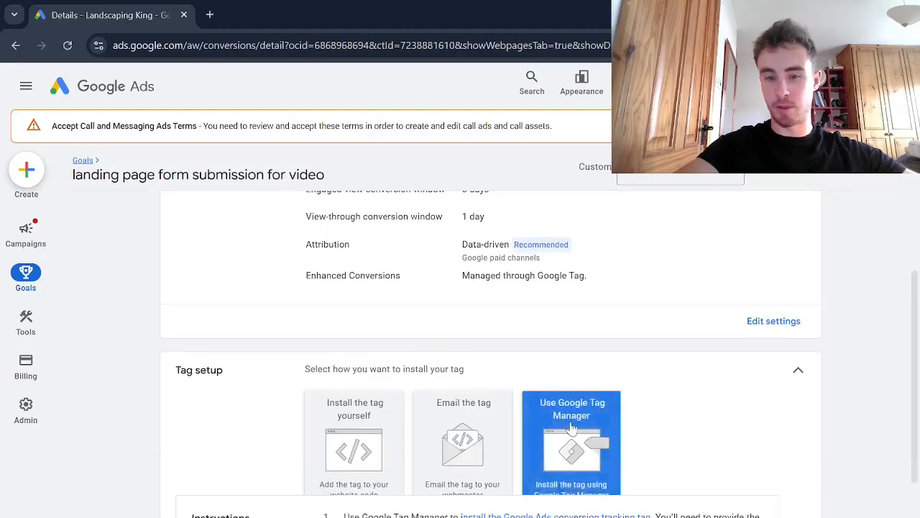
{"action": "left_click", "coordinate": [339, 425]}
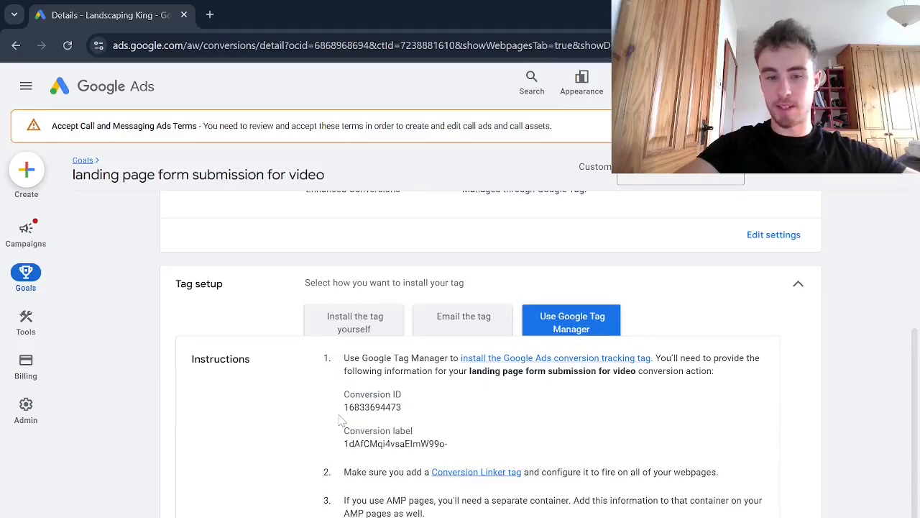
{"action": "left_click_drag", "start_coordinate": [342, 407], "coordinate": [401, 407]}
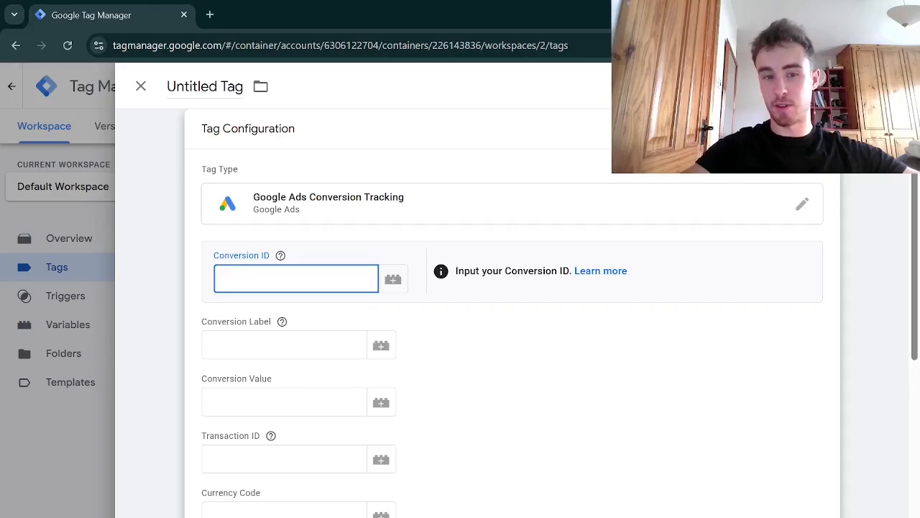
Paste the Conversion ID and the copied Conversion Label into the GTM tag's fields
{"action": "key", "text": "ctrl+v"}
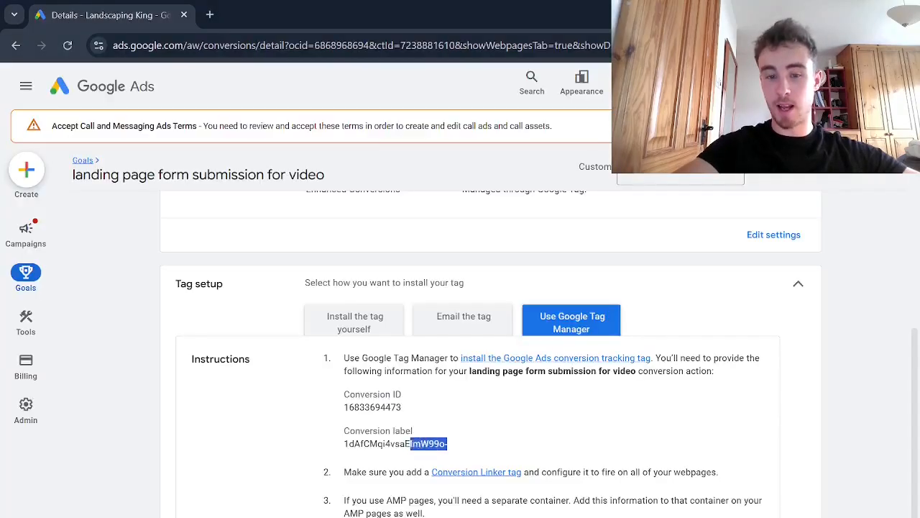
{"action": "left_click_drag", "start_coordinate": [409, 444], "coordinate": [343, 443]}
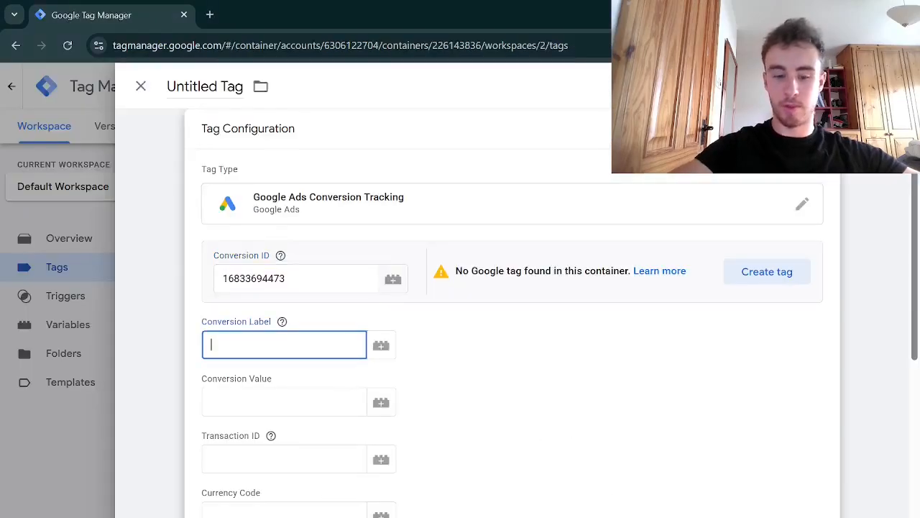
{"action": "type", "text": "1dAfCMqi4vsaElmW99o-"}
Create a new Page View trigger for the tag that fires on Some Page Views
{"action": "scroll", "coordinate": [475, 324], "scroll_direction": "down", "scroll_amount": 1}
{"action": "scroll", "coordinate": [411, 455], "scroll_direction": "down", "scroll_amount": 5}
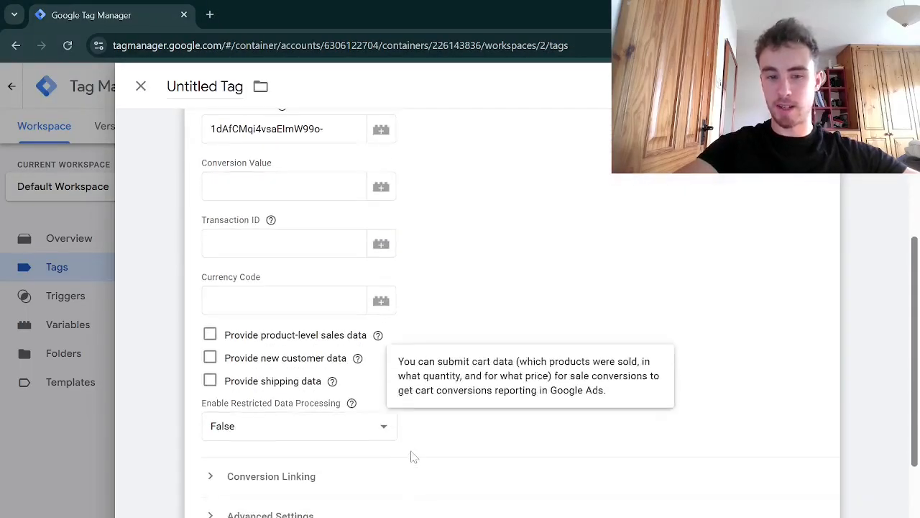
{"action": "left_click", "coordinate": [391, 456]}
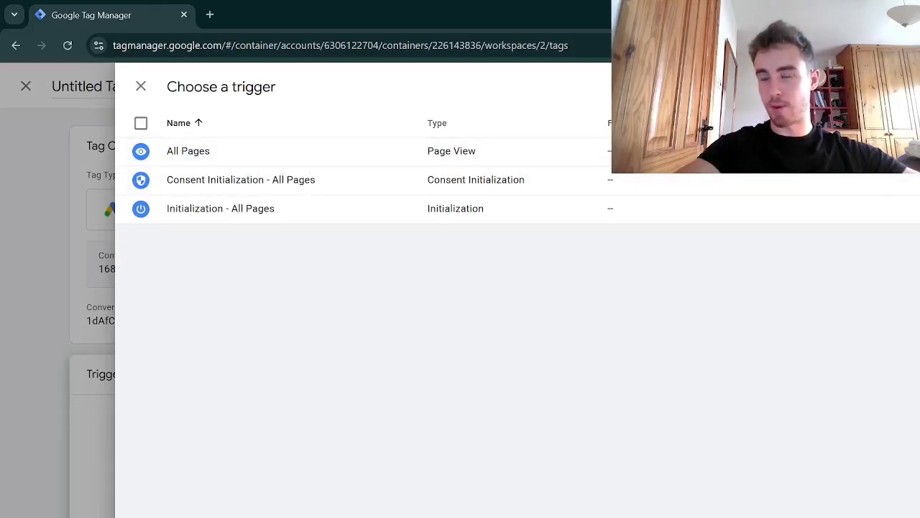
{"action": "left_click", "coordinate": [895, 87]}
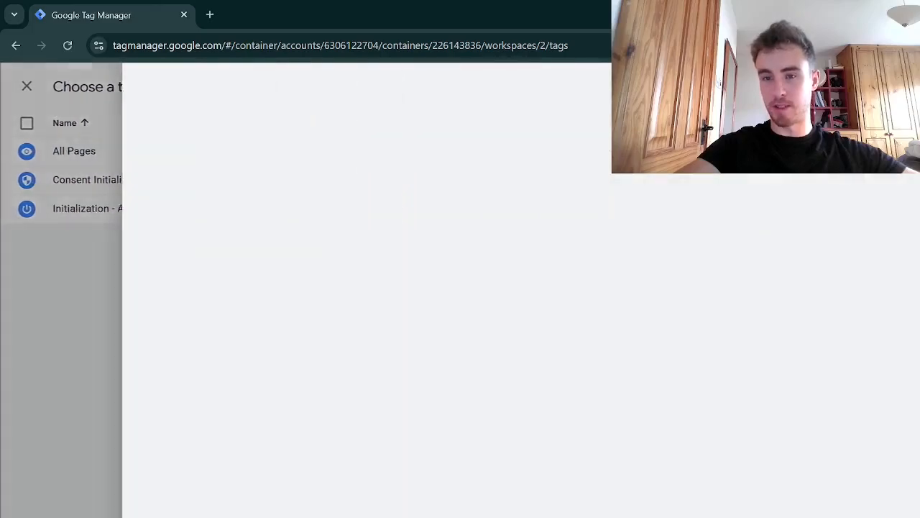
{"action": "left_click", "coordinate": [403, 223]}
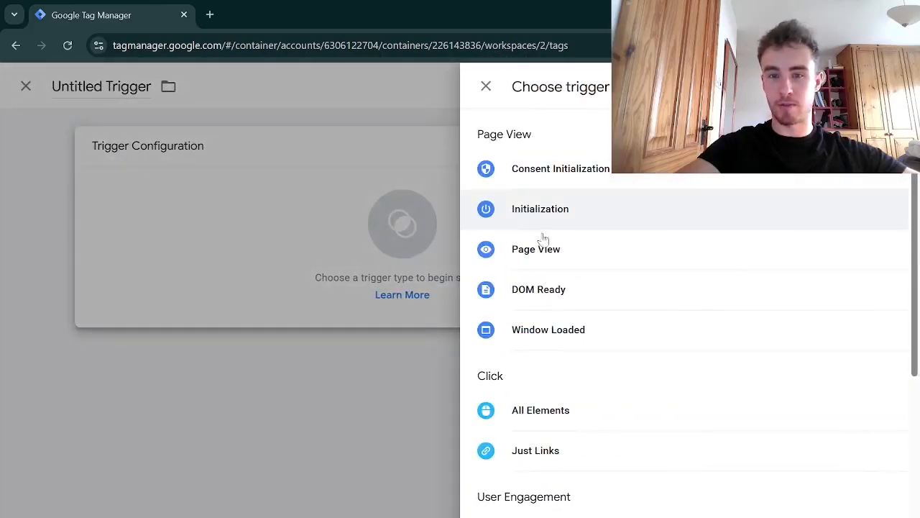
{"action": "scroll", "coordinate": [571, 319], "scroll_direction": "down", "scroll_amount": 1}
{"action": "scroll", "coordinate": [572, 317], "scroll_direction": "up", "scroll_amount": 1}
{"action": "left_click", "coordinate": [577, 268]}
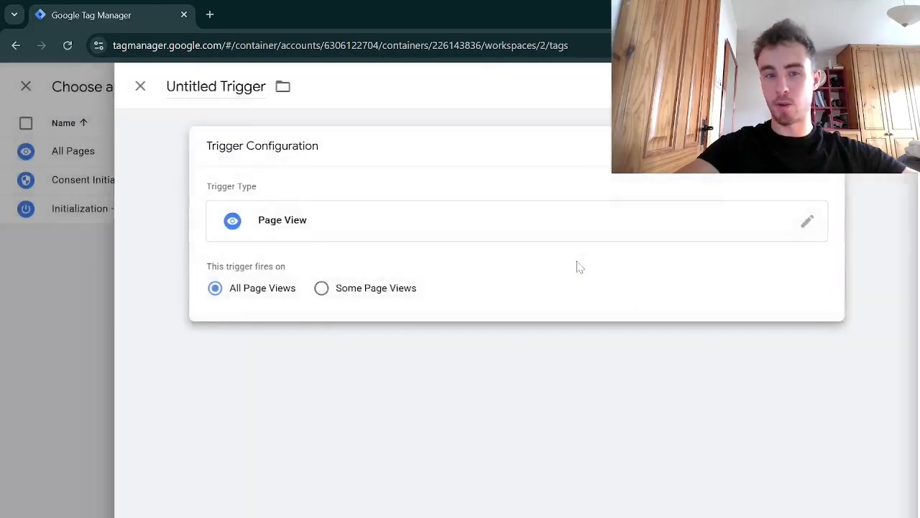
{"action": "left_click", "coordinate": [322, 290]}
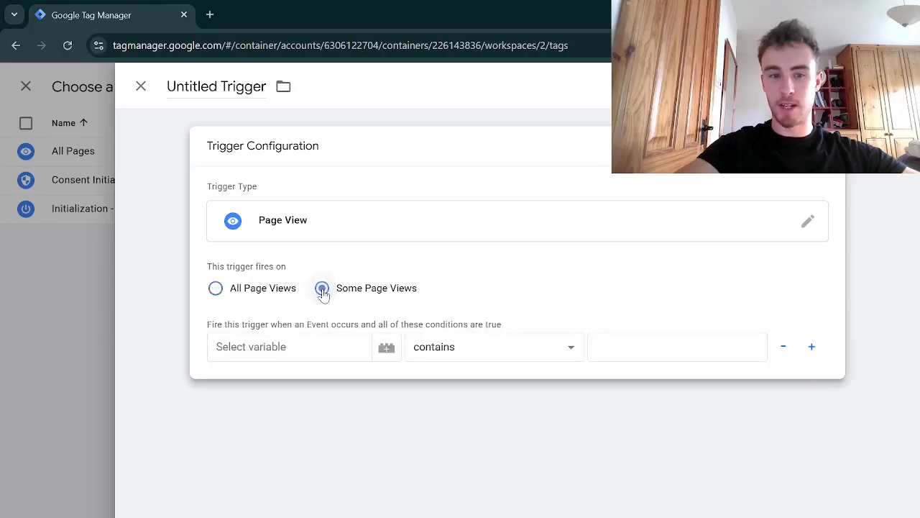
Set the trigger condition's variable to Page URL with the contains operator
{"action": "left_click", "coordinate": [237, 347]}
{"action": "left_click", "coordinate": [257, 426]}
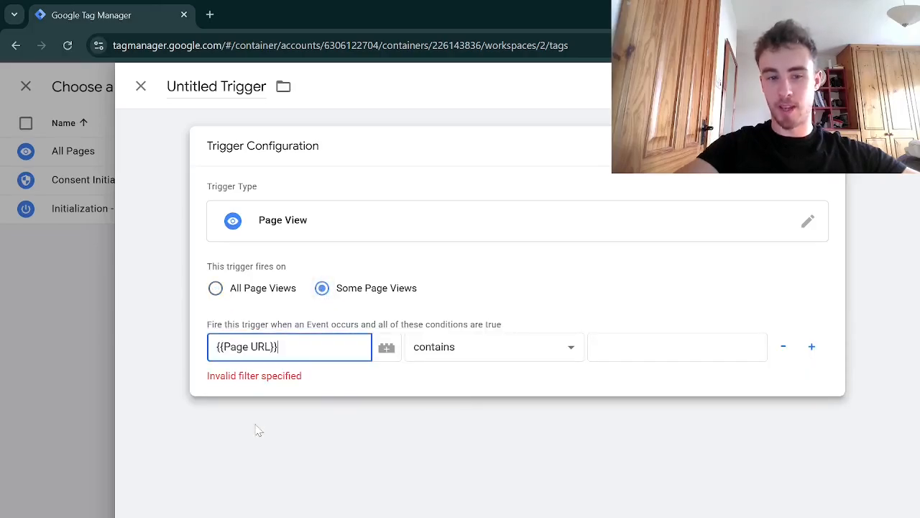
{"action": "left_click", "coordinate": [618, 347]}
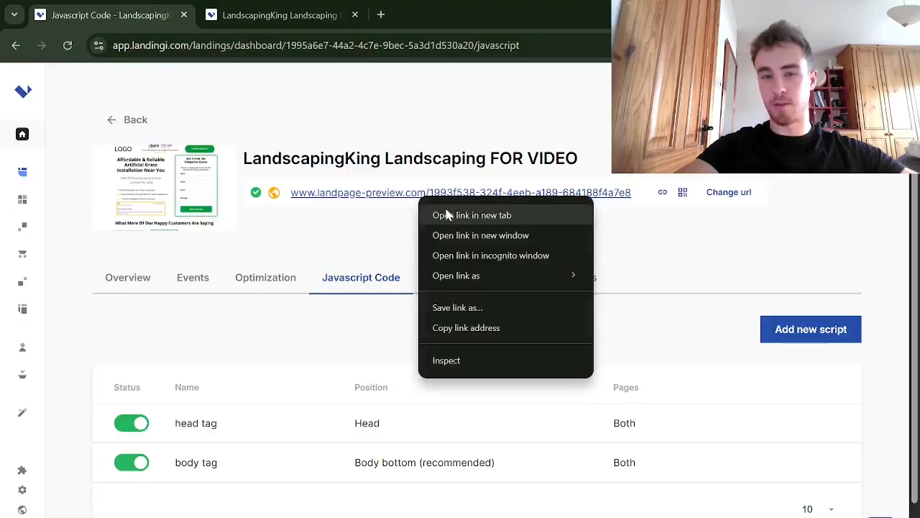
Submit a test form on the landing page preview and copy the word hash from the thank-you page URL
{"action": "left_click", "coordinate": [446, 211]}
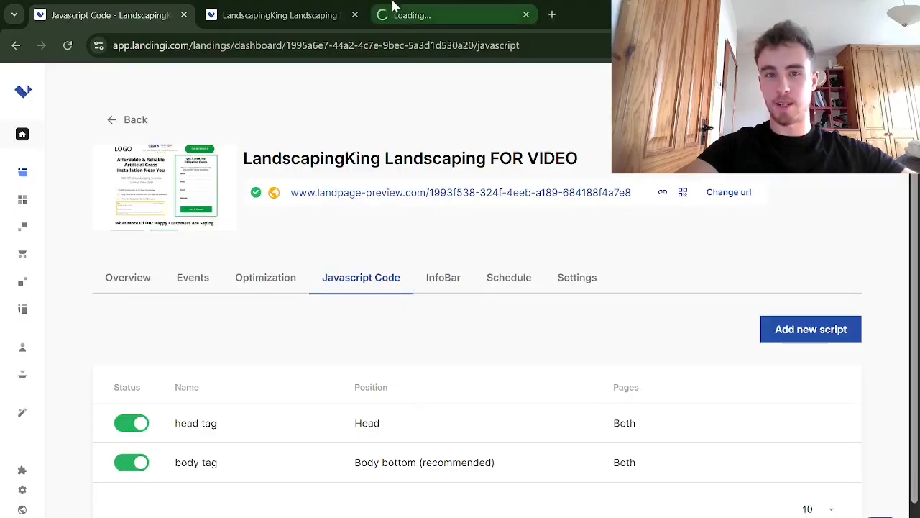
{"action": "left_click", "coordinate": [407, 18]}
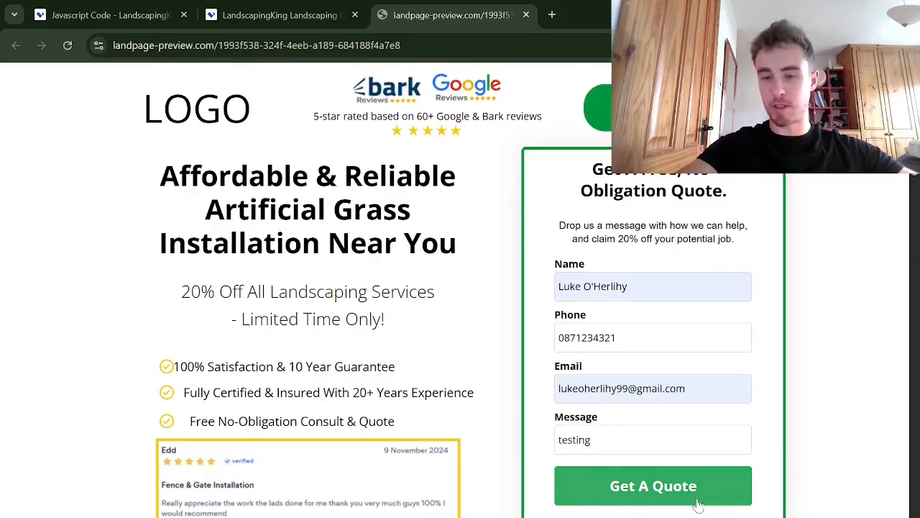
{"action": "left_click", "coordinate": [650, 492]}
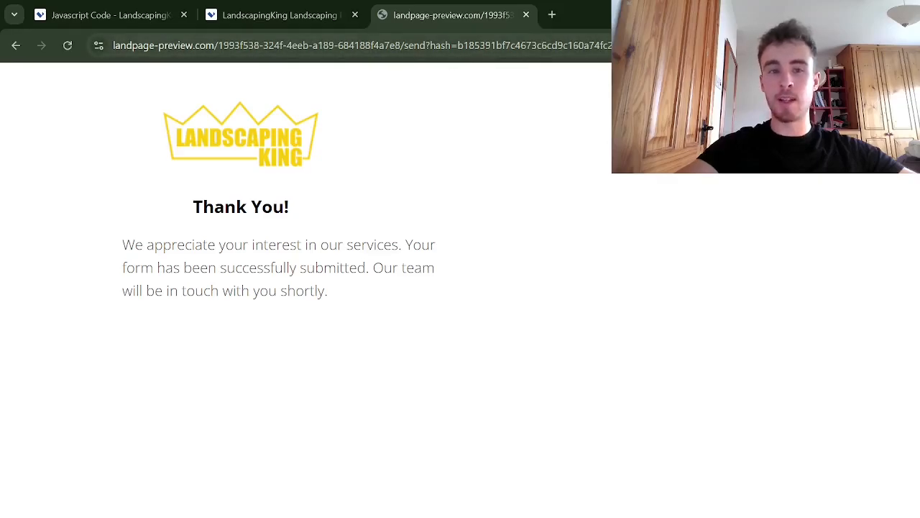
{"action": "left_click", "coordinate": [310, 46]}
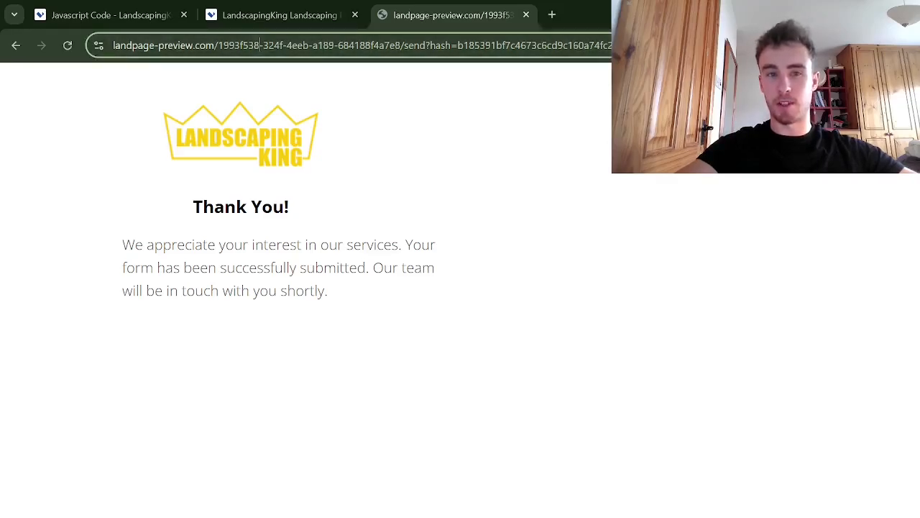
{"action": "left_click", "coordinate": [438, 47]}
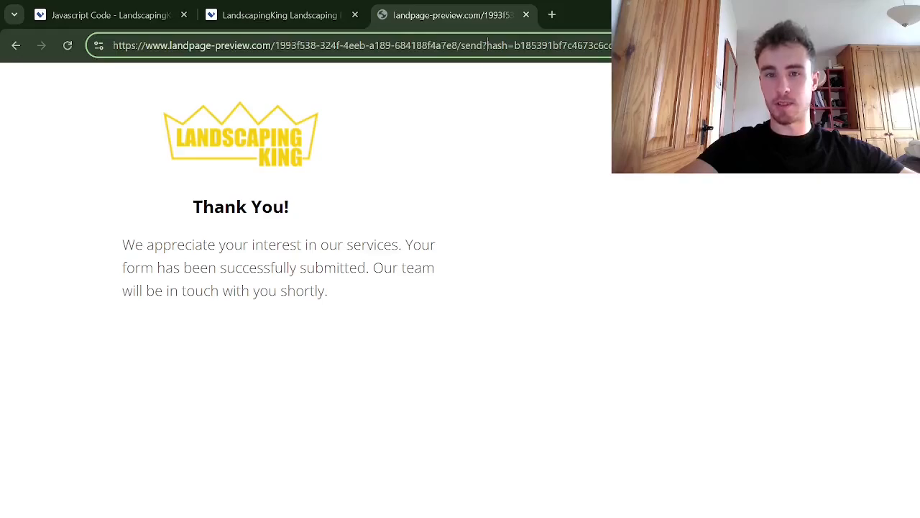
{"action": "left_click_drag", "start_coordinate": [509, 45], "coordinate": [487, 45]}
{"action": "key", "text": "ctrl+c"}
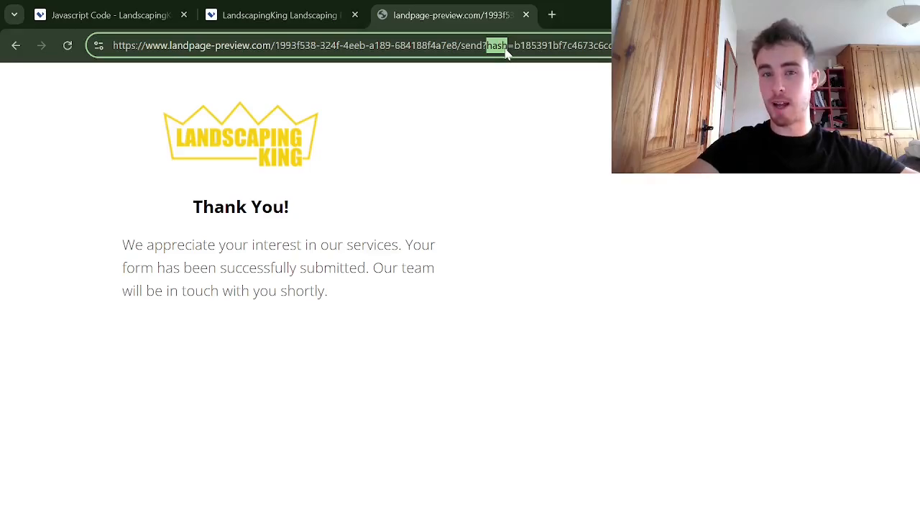
Paste hash as the Page URL condition value and save the trigger
{"action": "key", "text": "alt+Tab"}
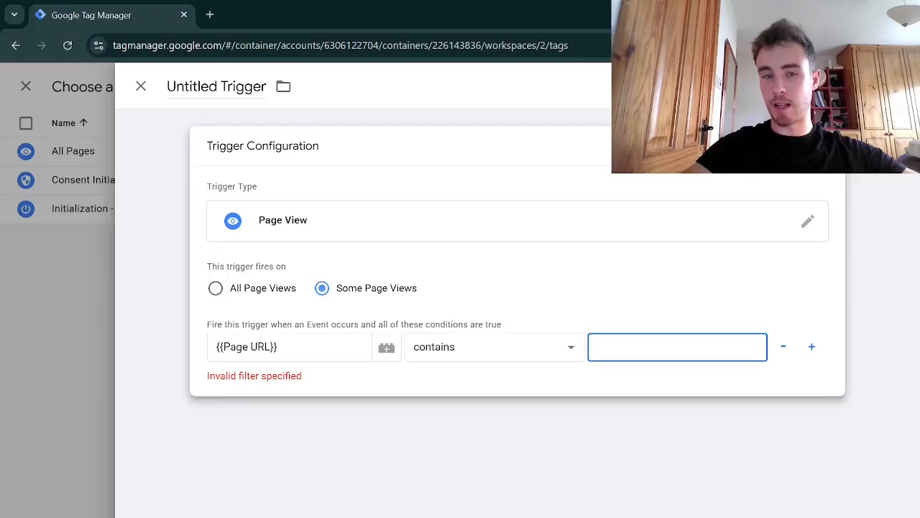
{"action": "key", "text": "ctrl+v"}
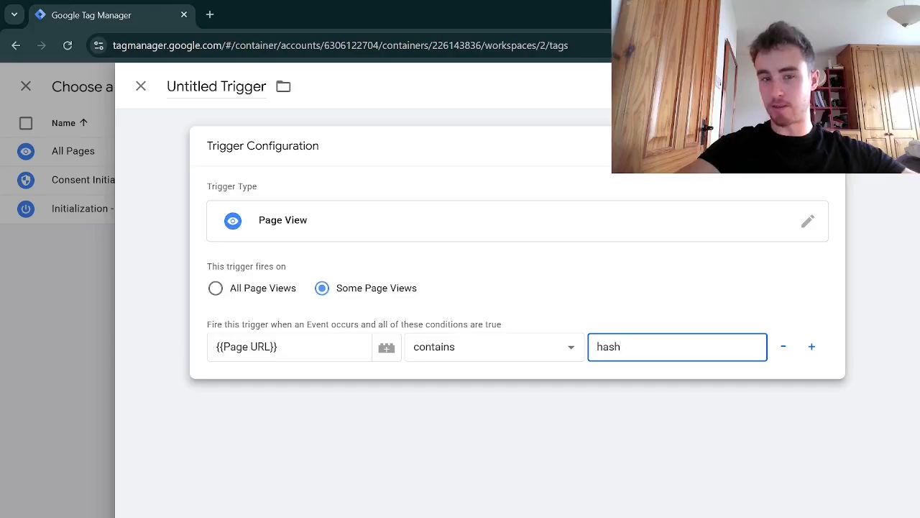
{"action": "left_click", "coordinate": [866, 87]}
Save the tag with the name Google Ads Conversion Tracking
{"action": "left_click", "coordinate": [586, 300]}
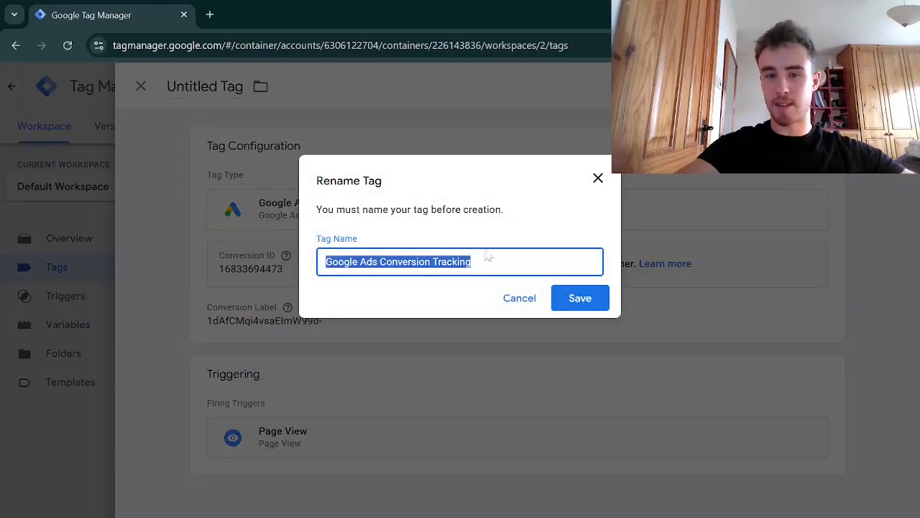
{"action": "left_click", "coordinate": [489, 256]}
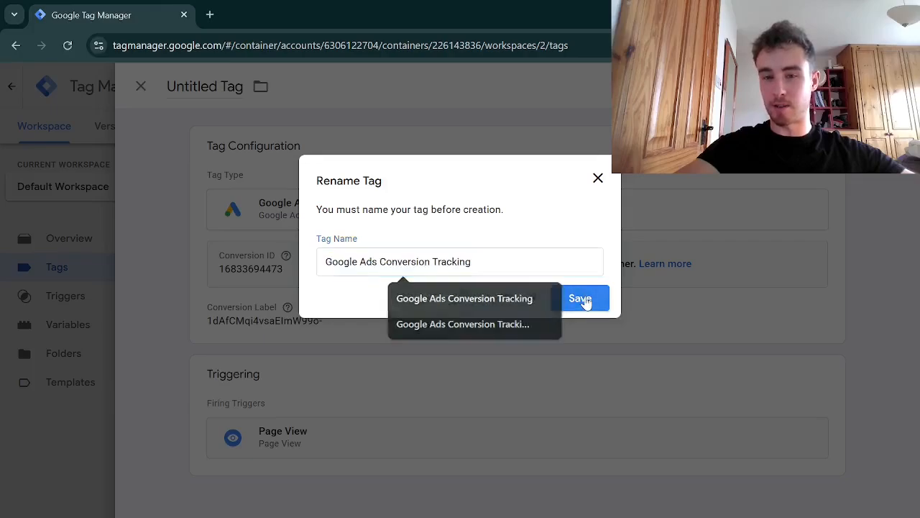
{"action": "left_click", "coordinate": [584, 299]}
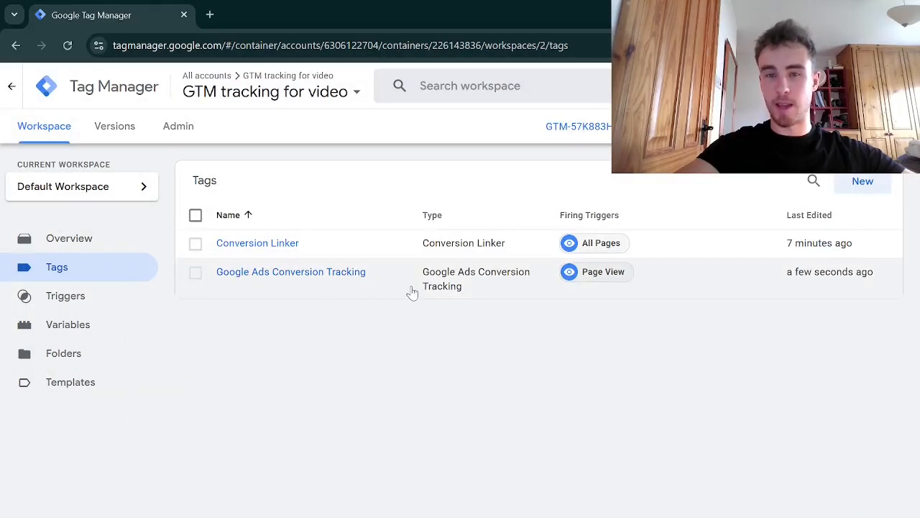
Submit and publish the workspace changes as a new live container version
{"action": "left_click", "coordinate": [871, 126]}
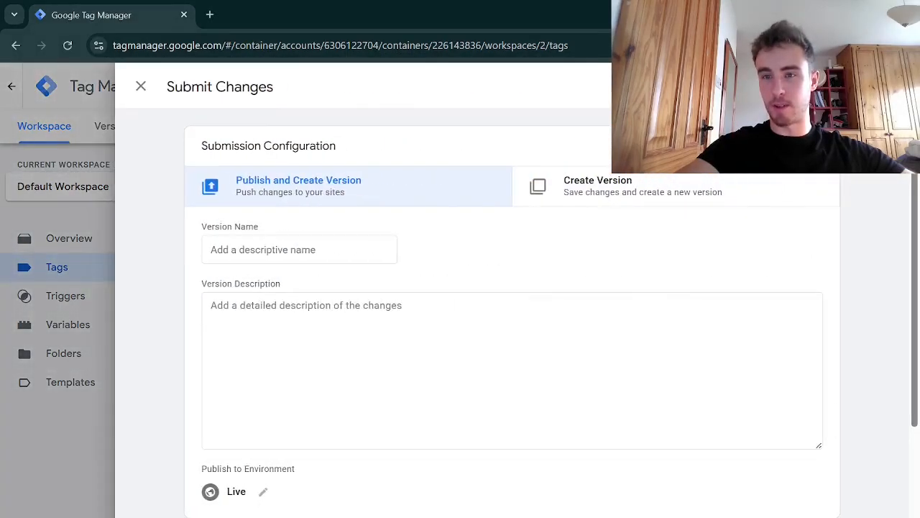
{"action": "left_click", "coordinate": [871, 87]}
{"action": "left_click", "coordinate": [639, 504]}
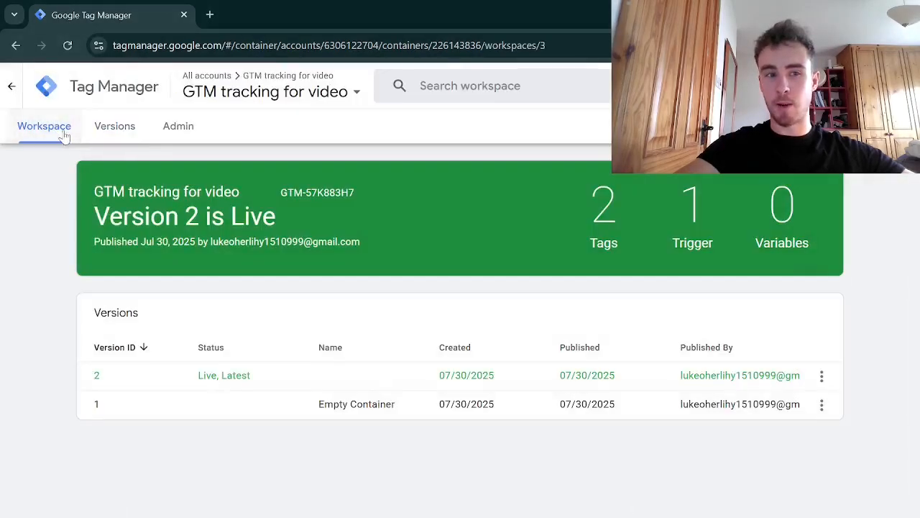
{"action": "left_click", "coordinate": [62, 128]}
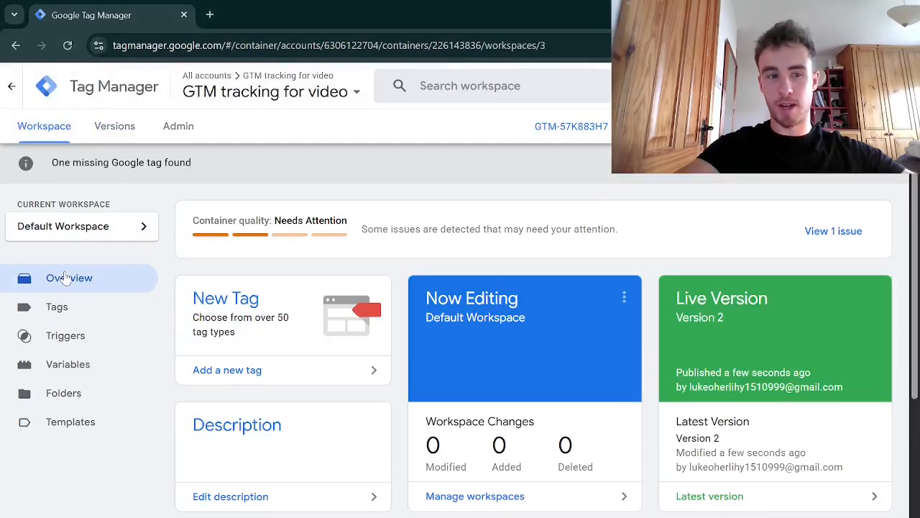
Start Preview mode and connect Tag Assistant to the landing page preview URL
{"action": "left_click", "coordinate": [76, 306]}
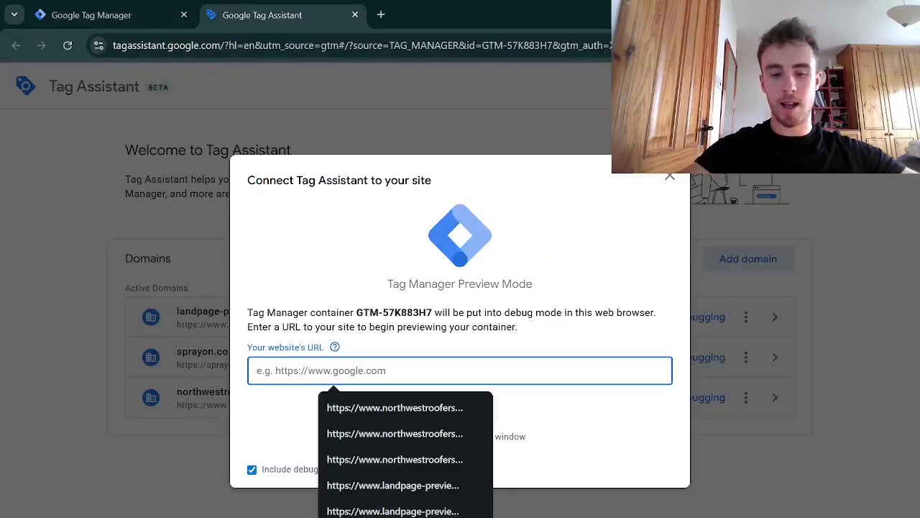
{"action": "type", "text": "https://www.landpage-preview.com/1993f538-324f-4eeb-a189-684188f4a7e8"}
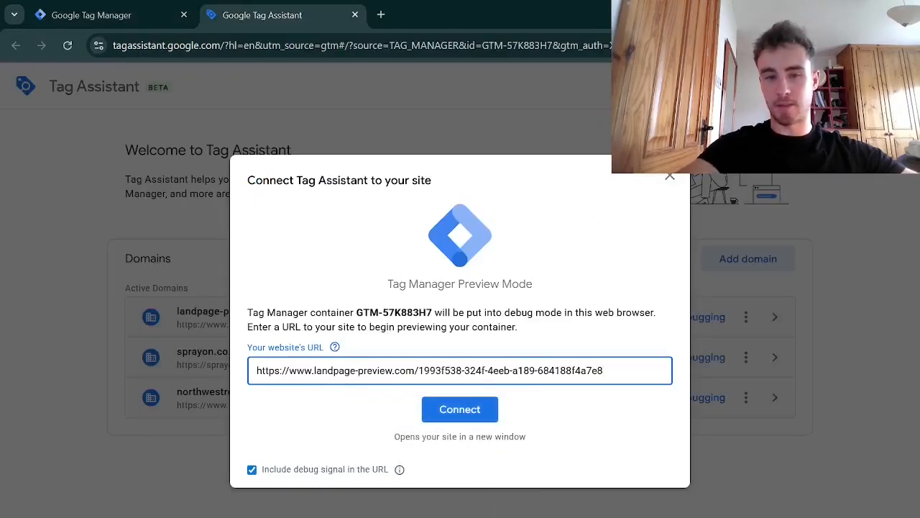
{"action": "left_click", "coordinate": [445, 413]}
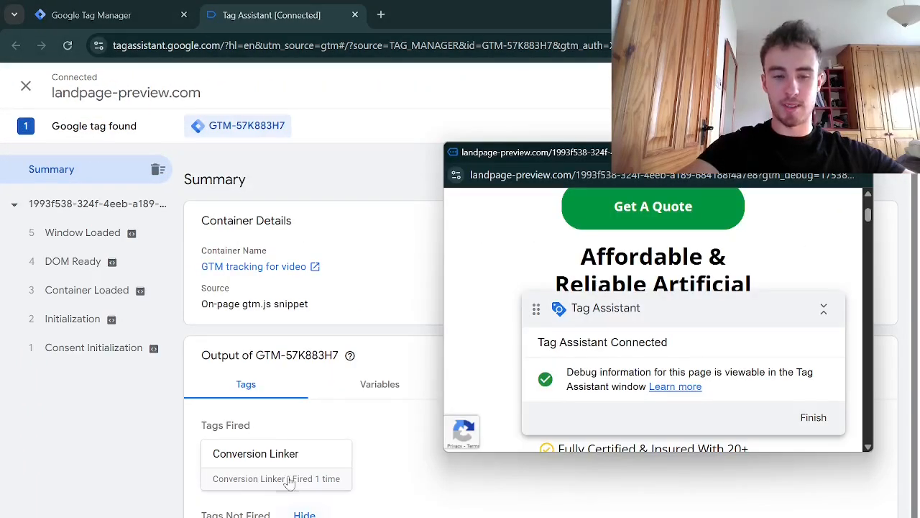
{"action": "scroll", "coordinate": [285, 477], "scroll_direction": "down", "scroll_amount": 1}
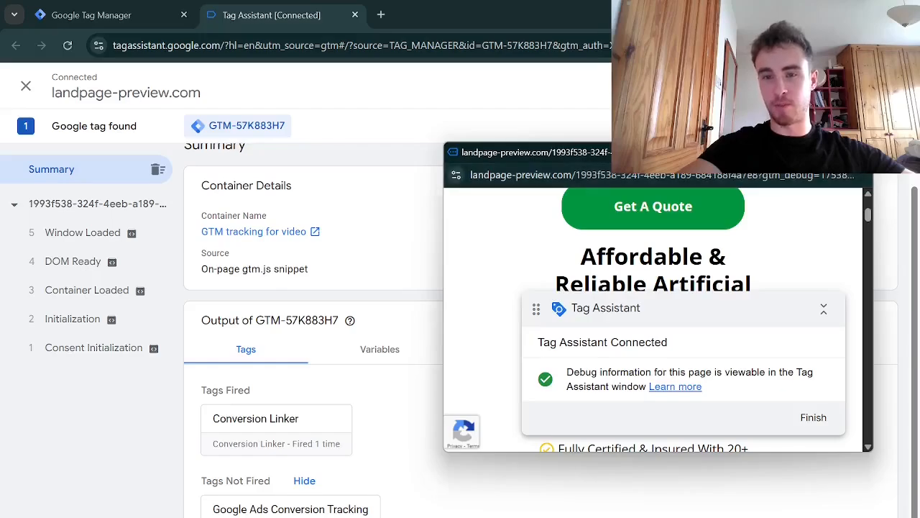
Submit the quote form on the debug-mode landing page to test the conversion tag
{"action": "left_click", "coordinate": [824, 153]}
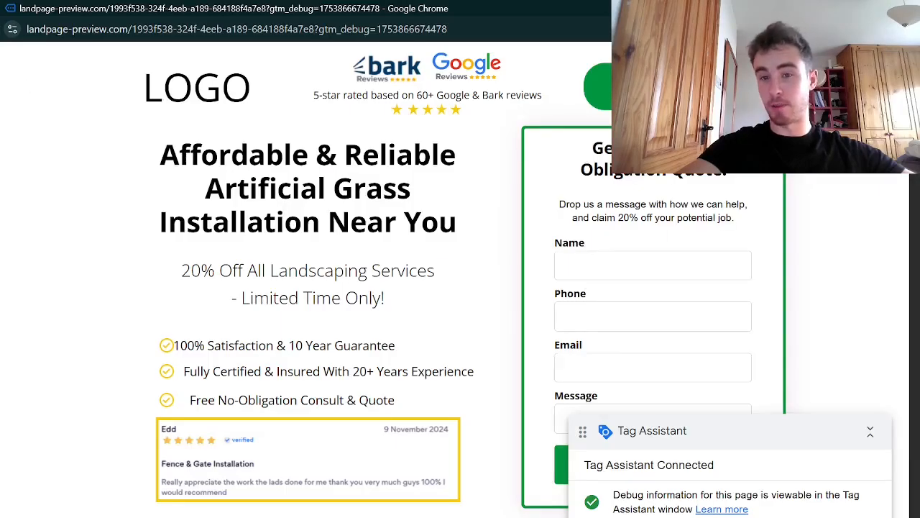
{"action": "left_click", "coordinate": [575, 265]}
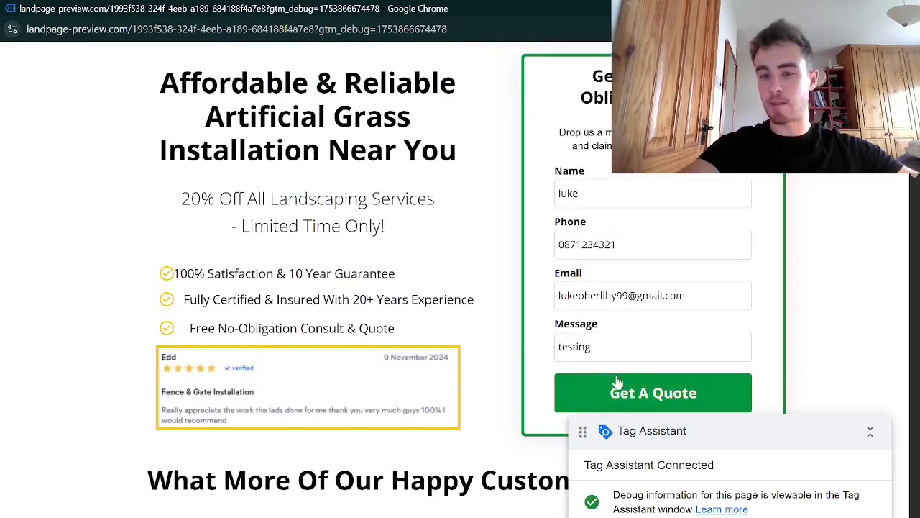
{"action": "left_click", "coordinate": [628, 392]}
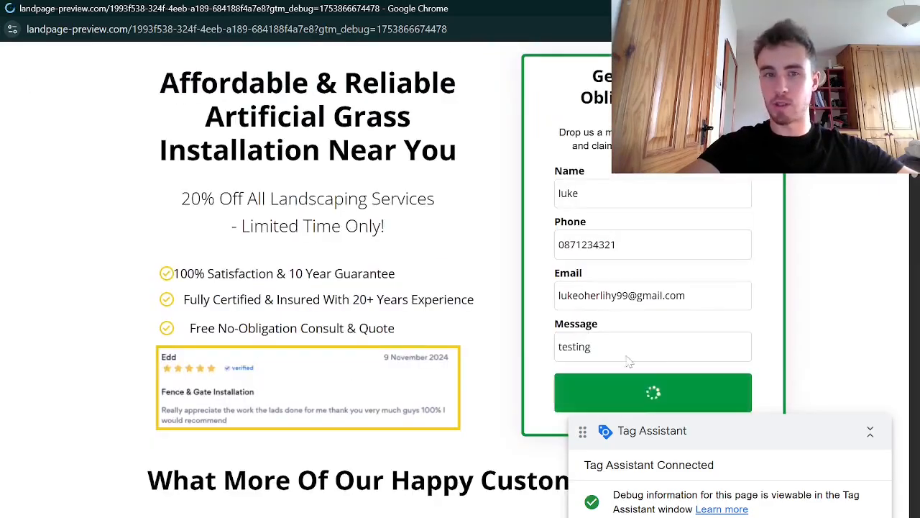
Check which tags fired in Tag Assistant and the conversion action's status in Google Ads
{"action": "double_click", "coordinate": [460, 14]}
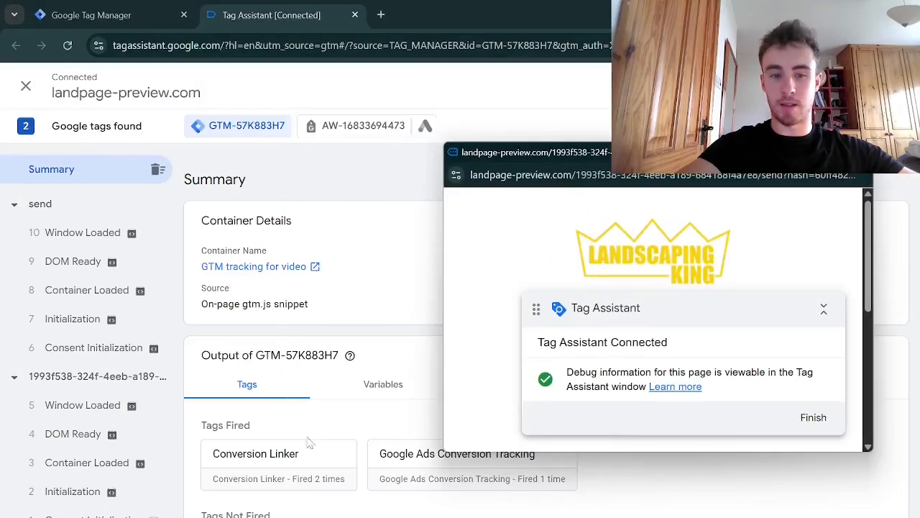
{"action": "left_click_drag", "start_coordinate": [561, 152], "coordinate": [562, 106]}
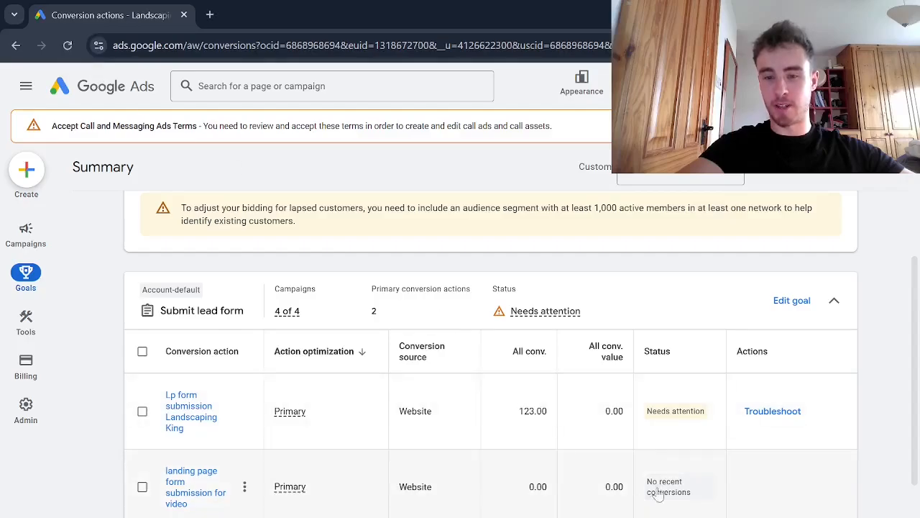
{"action": "mouse_move", "coordinate": [676, 489]}
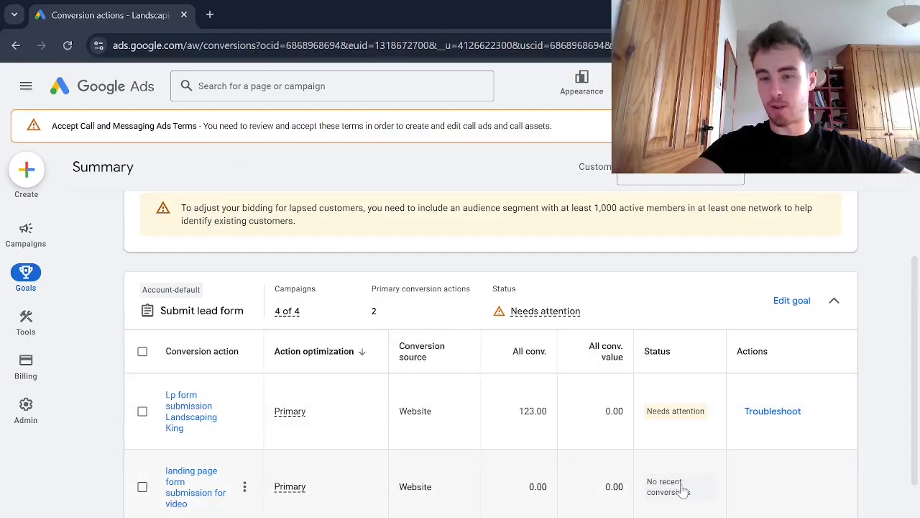